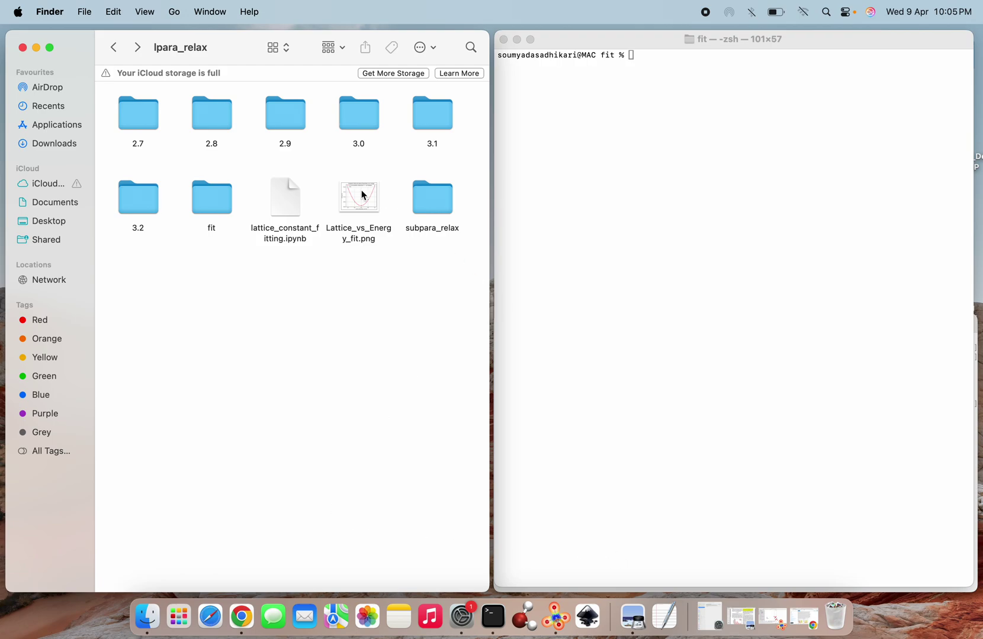
pyautogui.click(114, 49)
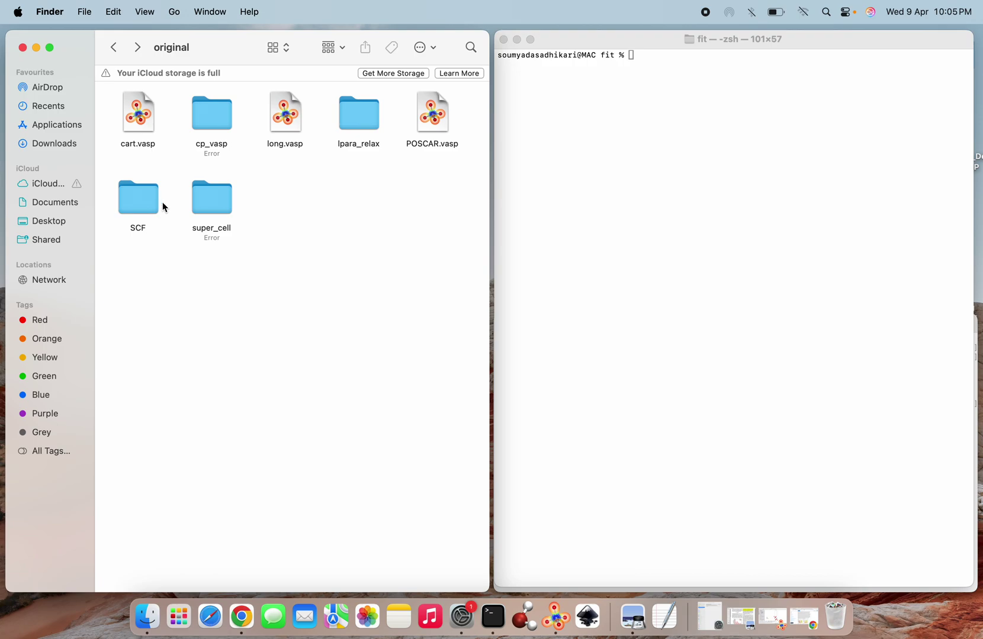
pyautogui.doubleClick(365, 125)
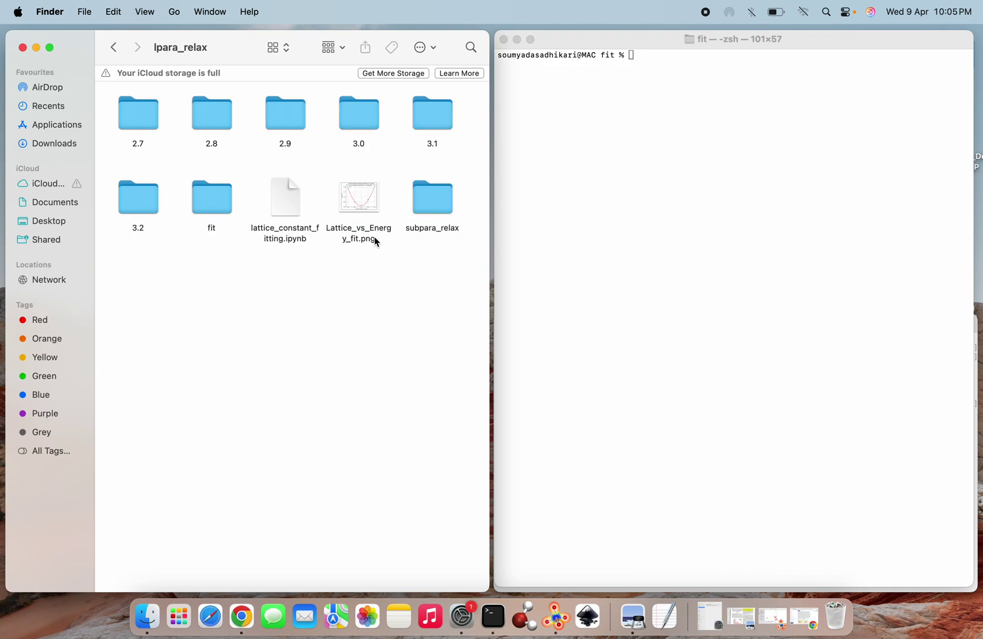
pyautogui.click(361, 202)
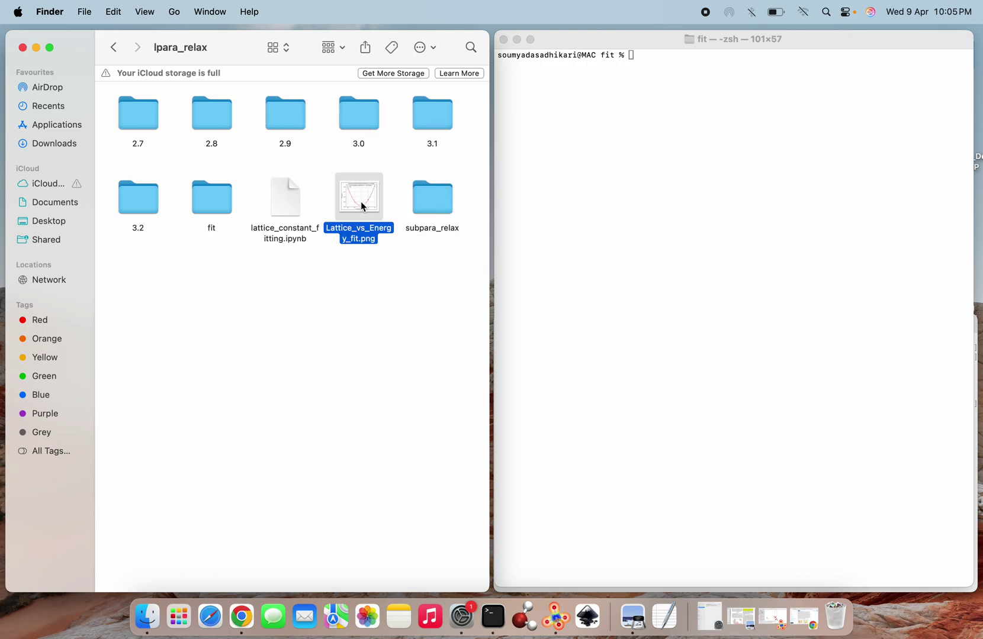
pyautogui.doubleClick(361, 202)
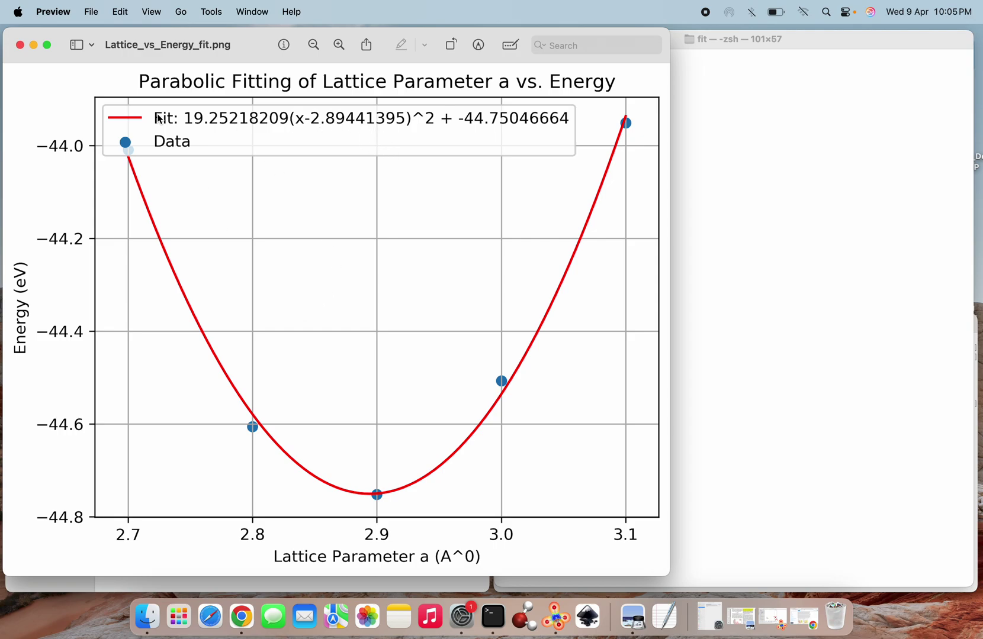
pyautogui.click(20, 46)
# Step: Rerun 'open -a vesta POSCAR' from history and view the 12-atom V–O cell along the a axis
pyautogui.click(638, 210)
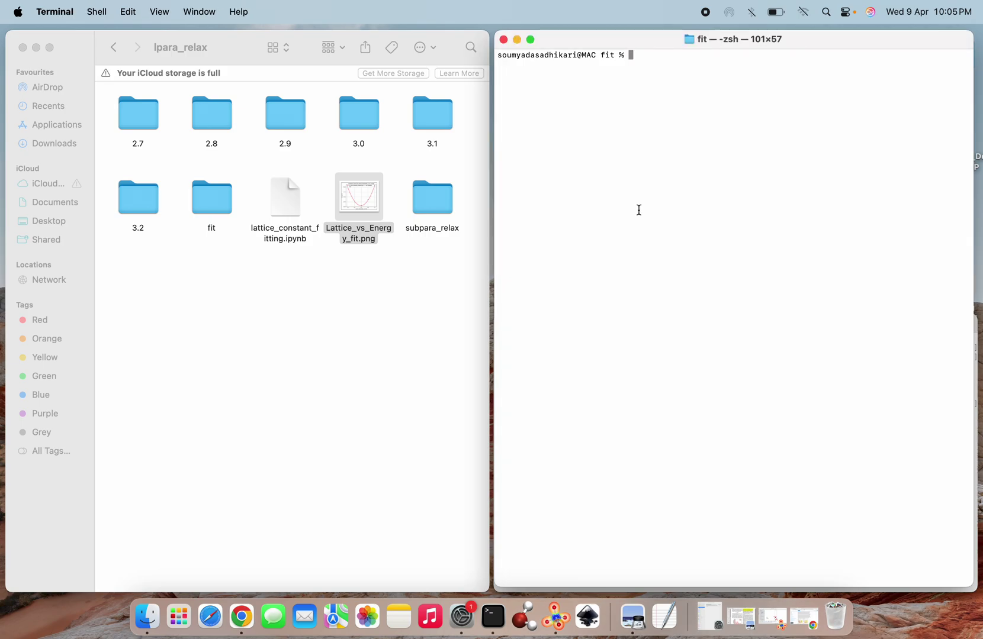
pyautogui.press('Up')
pyautogui.press('Up')
pyautogui.press('Up')
pyautogui.press('Up')
pyautogui.press('Down')
pyautogui.press('Down')
pyautogui.press('Up')
pyautogui.press('Up')
pyautogui.press('Down')
pyautogui.press('Down')
pyautogui.press('Down')
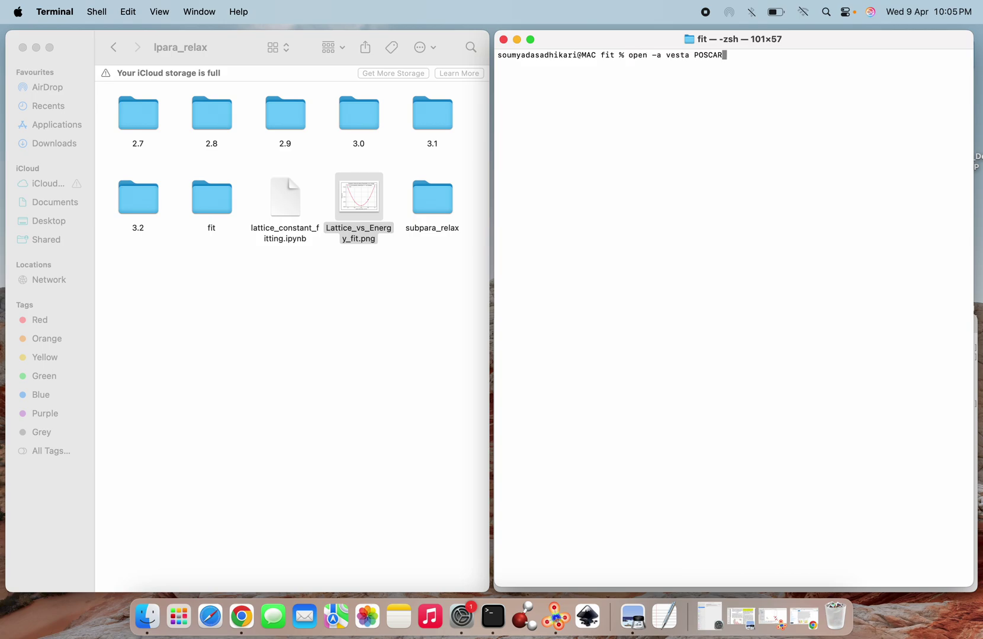
pyautogui.press('Return')
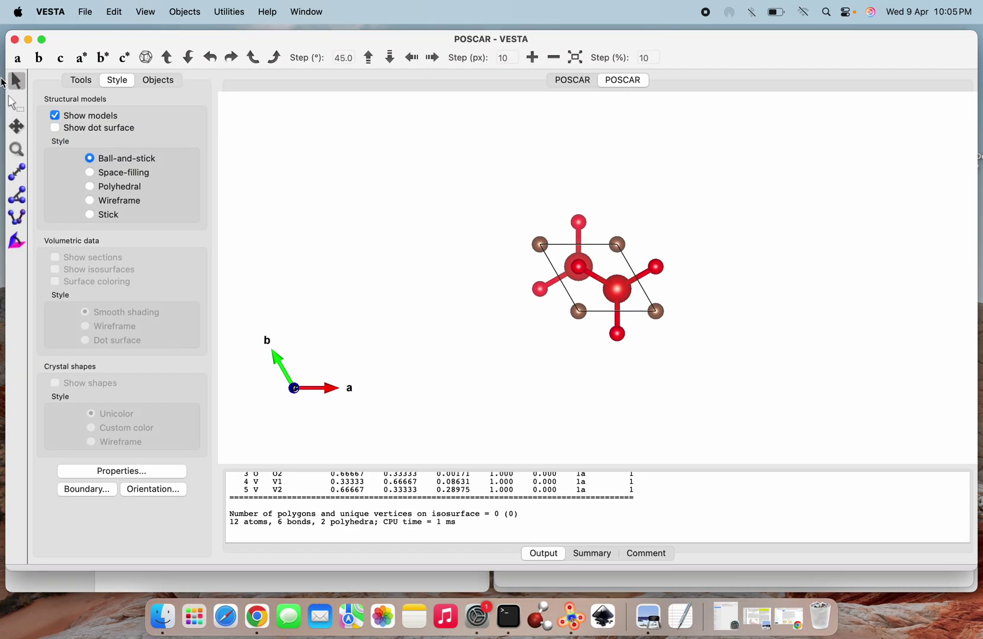
pyautogui.click(18, 58)
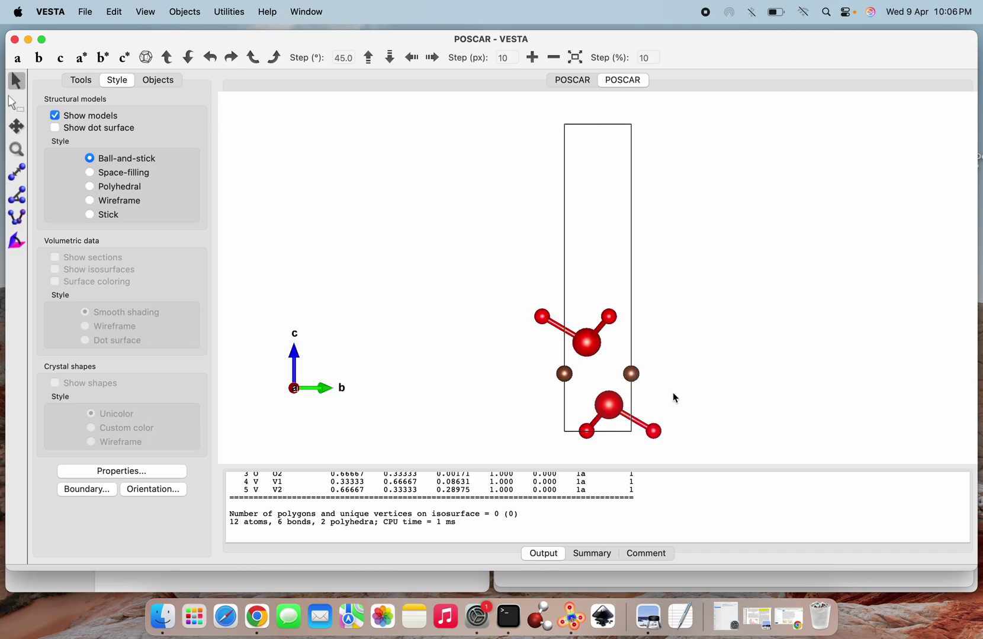
pyautogui.scroll(-3, 673, 392)
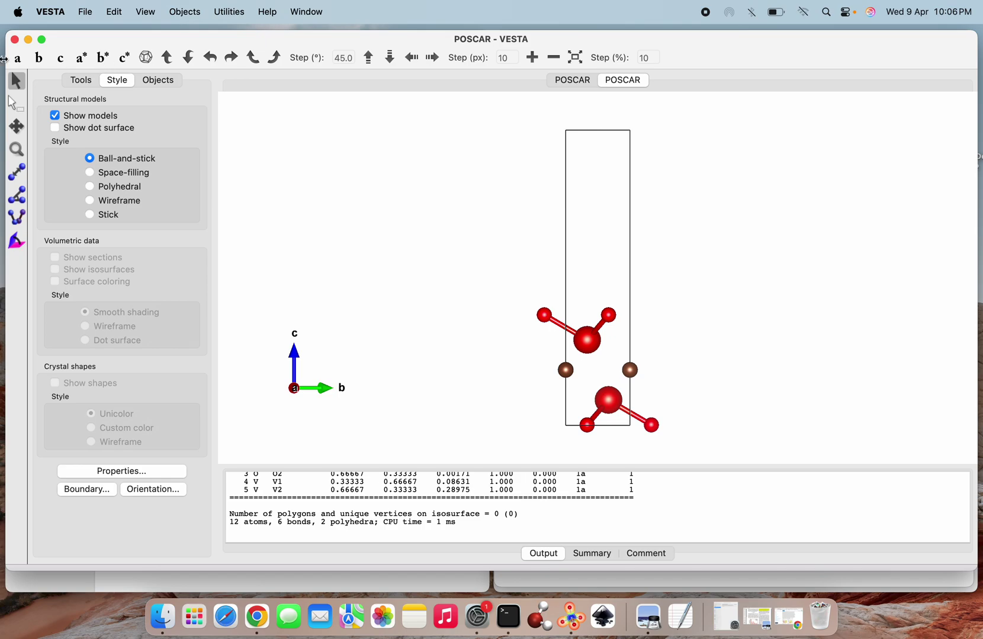
# Step: Minimize VESTA and open INCAR in vi, showing ENCUT = 500, ISIF = 2 and IVDW = 11
pyautogui.click(42, 39)
pyautogui.press('super+m')
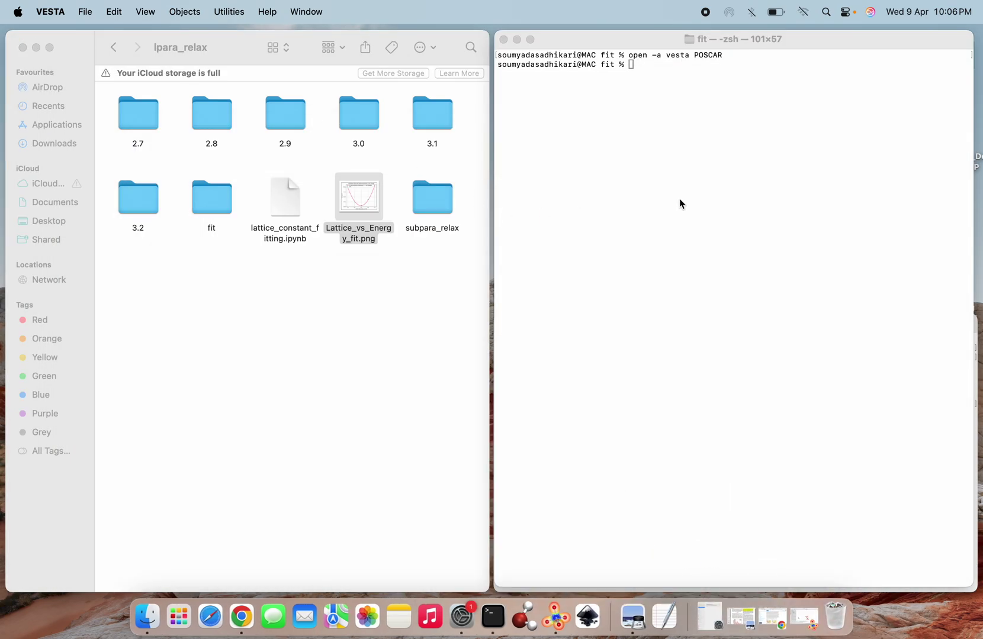
pyautogui.click(680, 199)
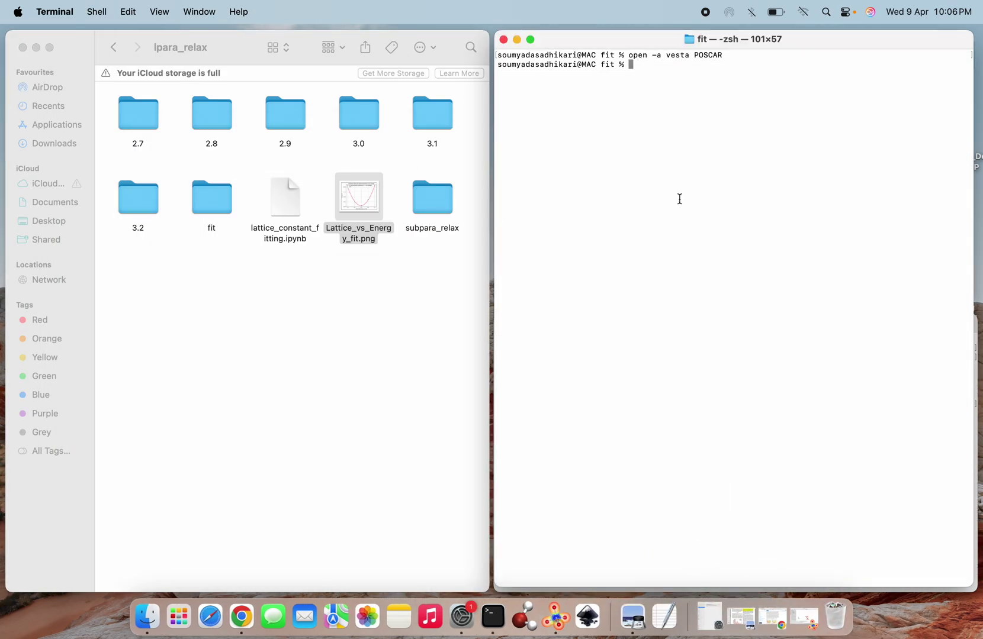
pyautogui.write('vi INCAR')
pyautogui.press('Return')
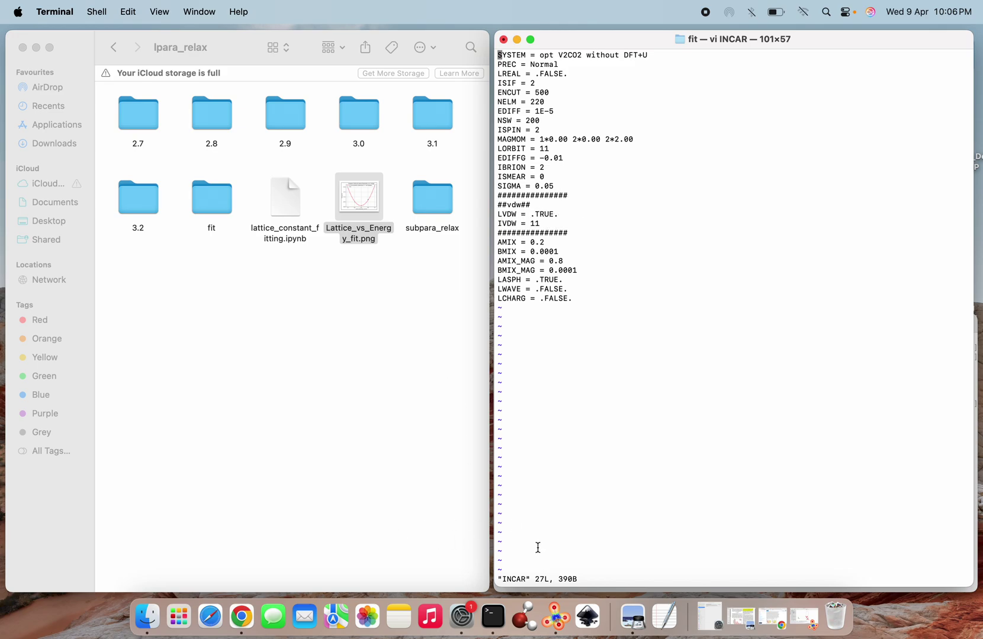
# Step: Search 'vasp wiki', open The VASP Manual and tile the browser beside INCAR
pyautogui.click(241, 617)
pyautogui.click(394, 43)
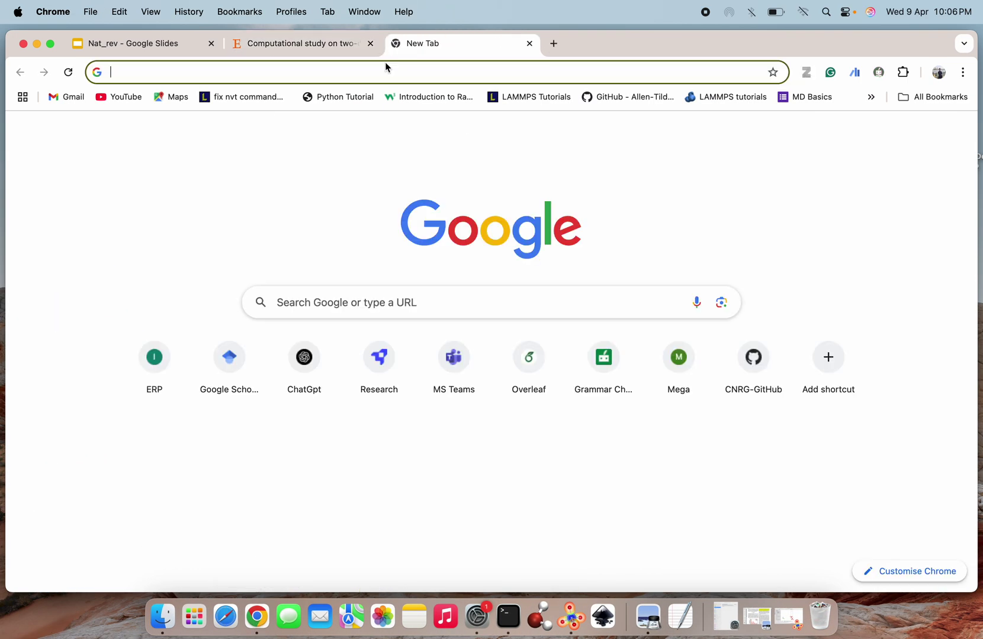
pyautogui.click(375, 73)
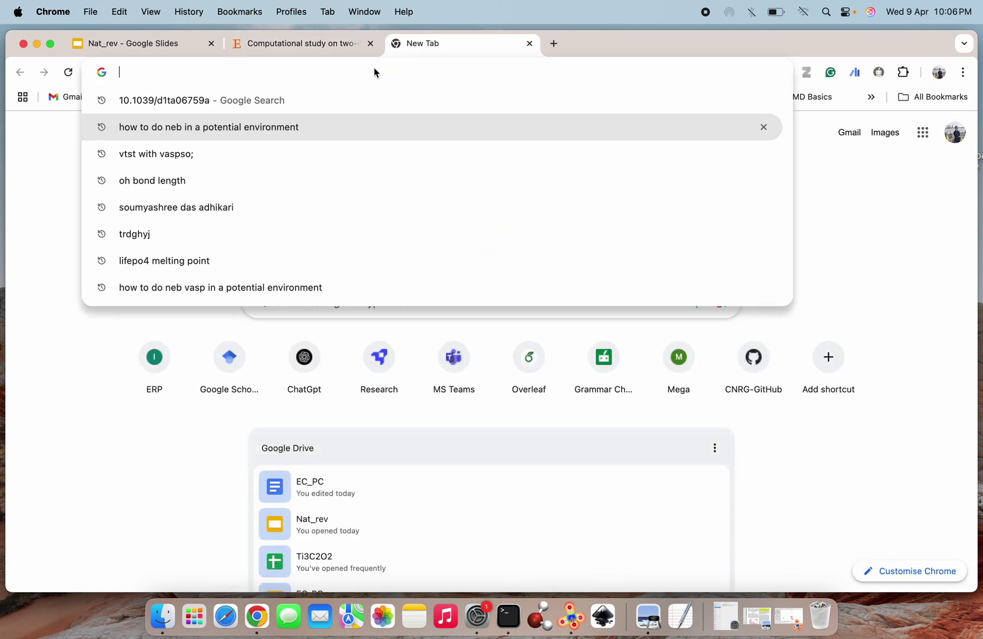
pyautogui.write('vasp wiki')
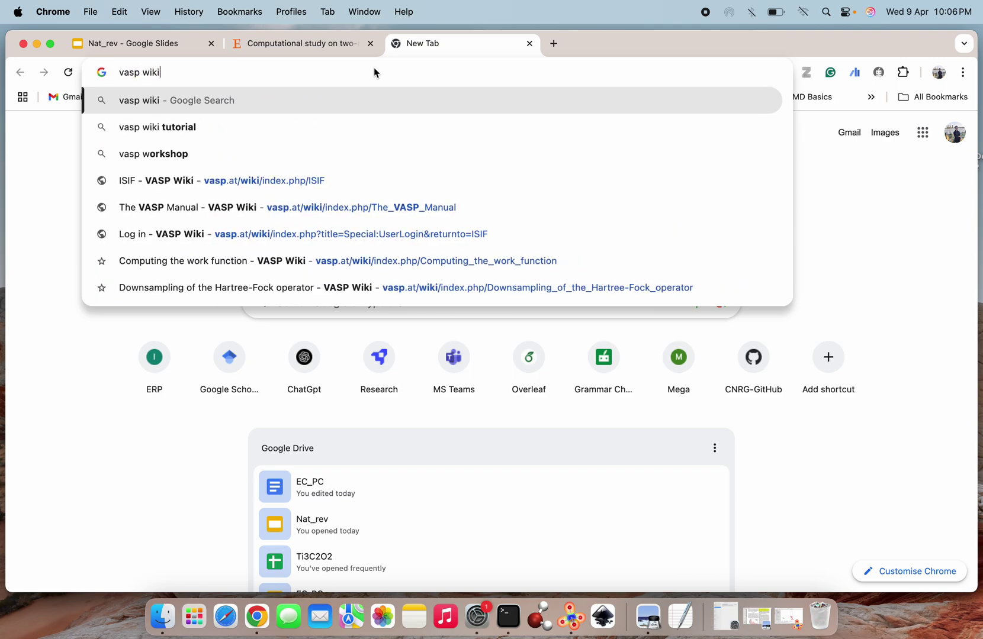
pyautogui.press('Return')
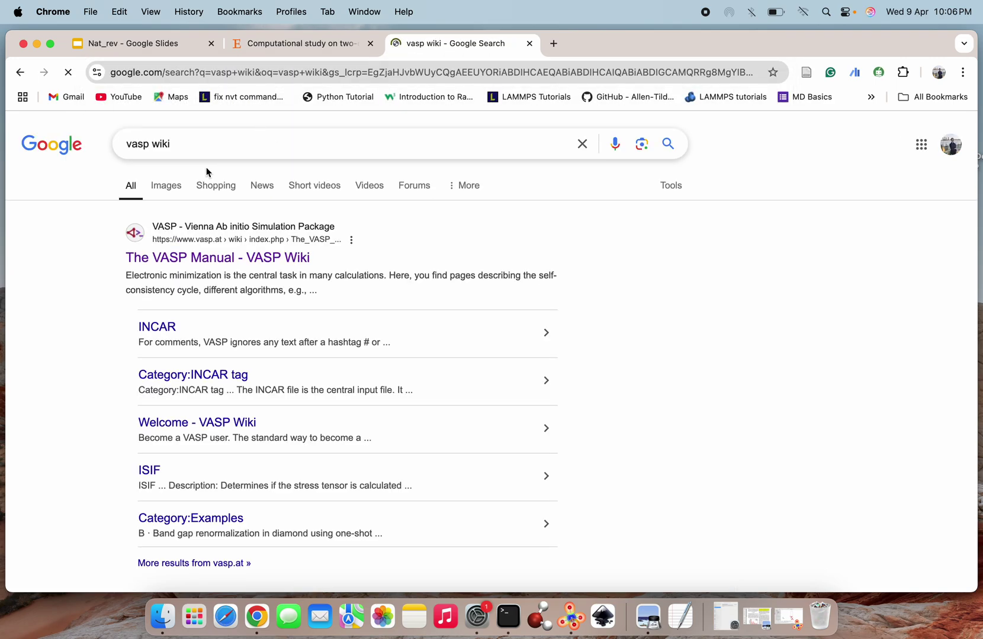
pyautogui.click(202, 263)
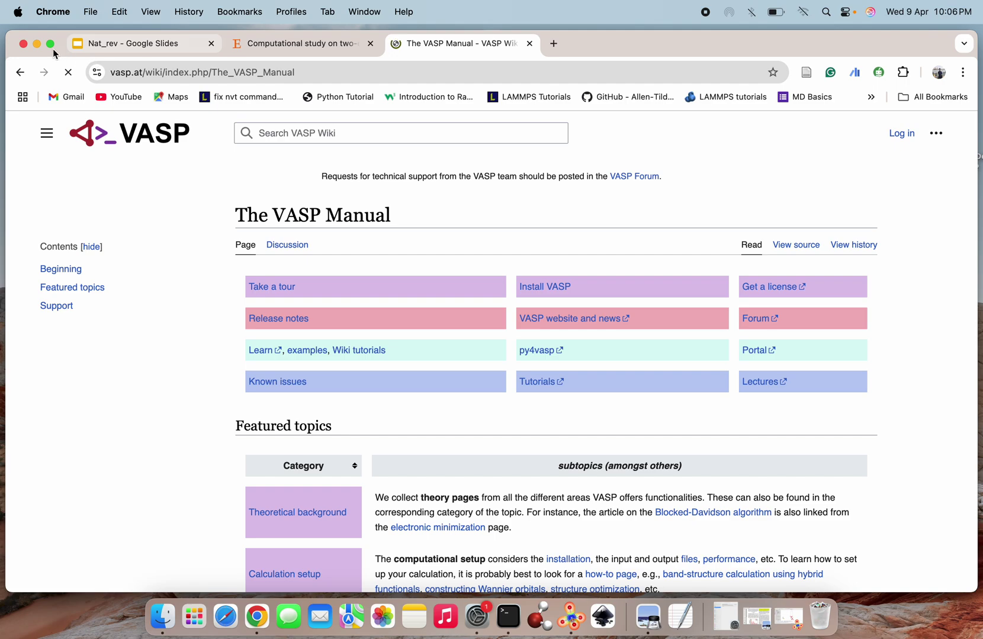
pyautogui.moveTo(50, 51)
pyautogui.click(52, 91)
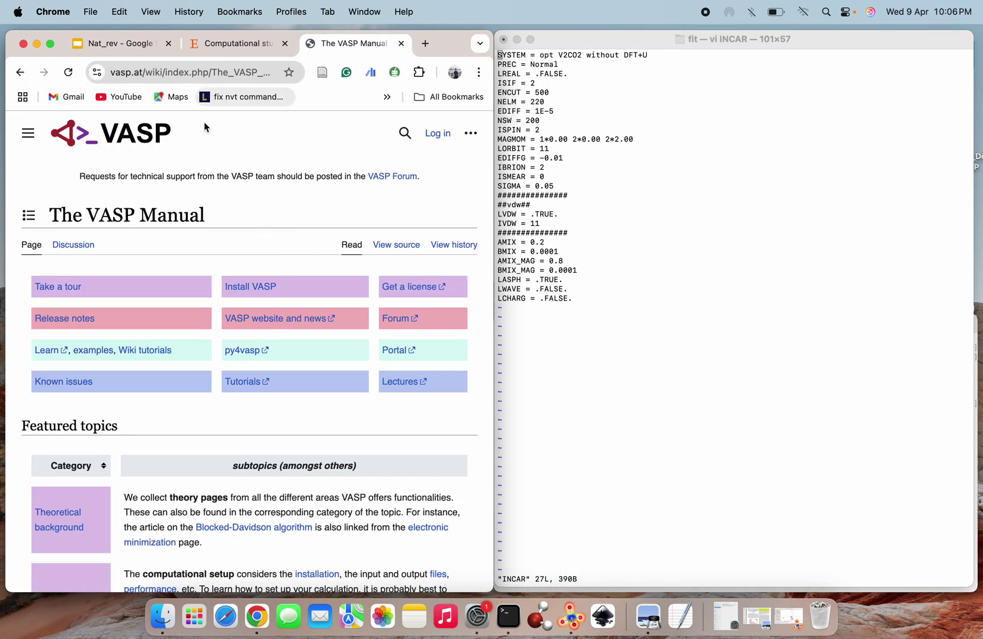
# Step: Look up 'lvdw' on the wiki and follow the LVDW redirect to the IVDW page
pyautogui.click(403, 134)
pyautogui.write('lvdw')
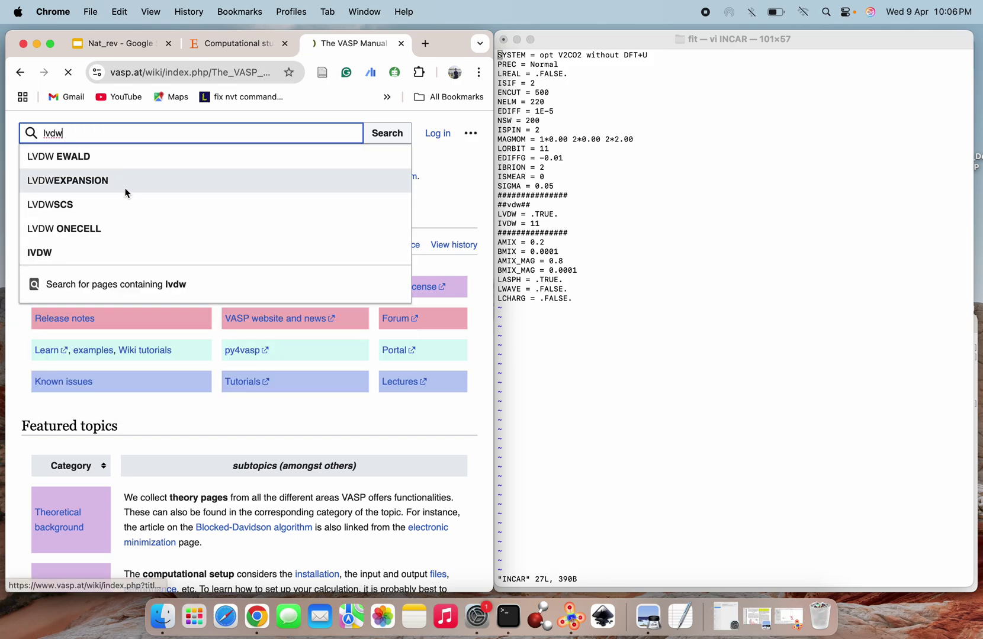
pyautogui.press('Return')
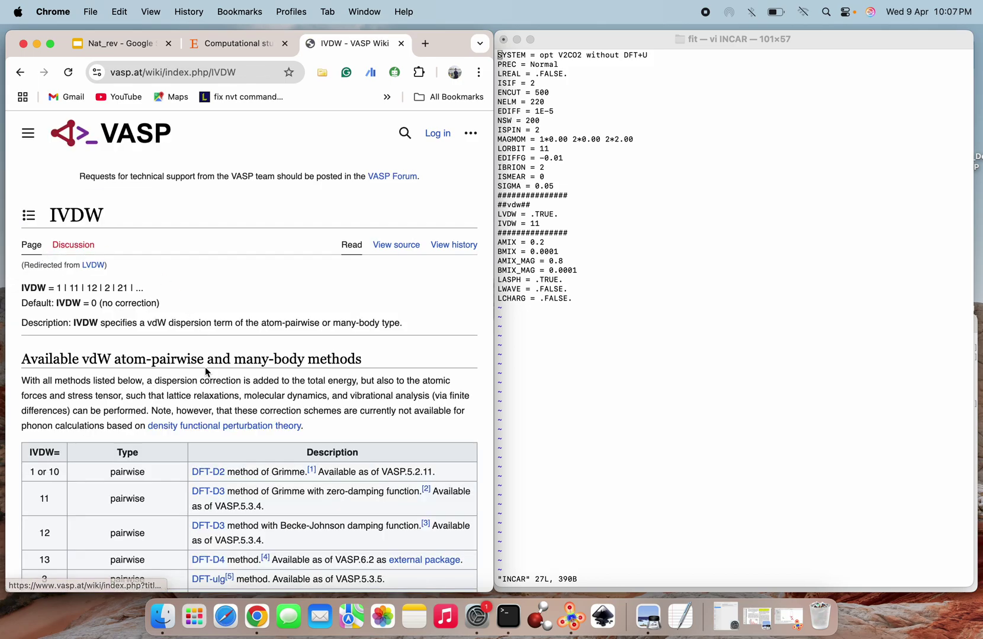
pyautogui.scroll(-2, 209, 391)
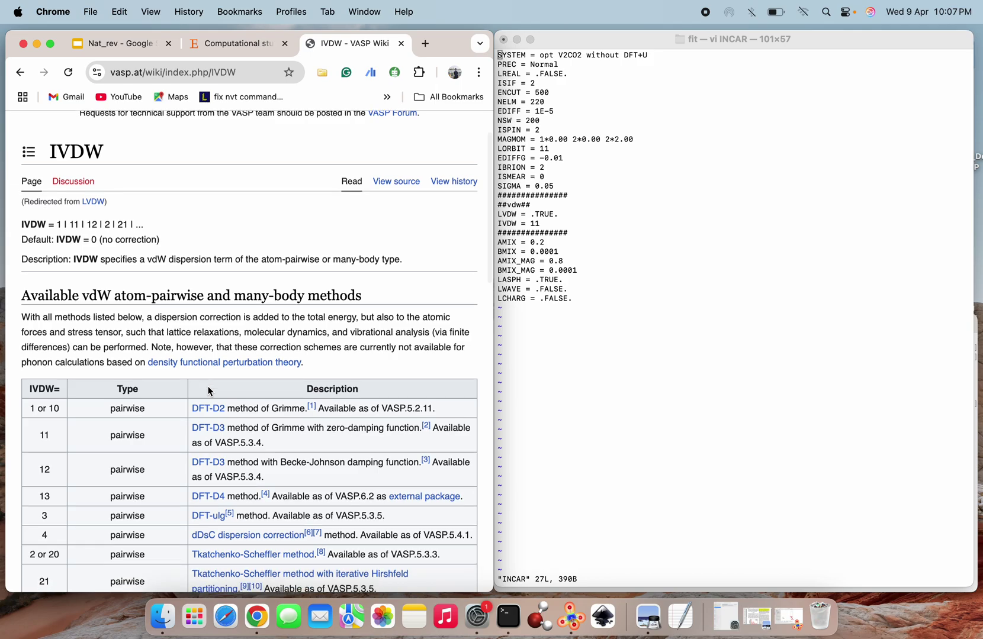
pyautogui.scroll(-3, 208, 390)
pyautogui.scroll(4, 208, 391)
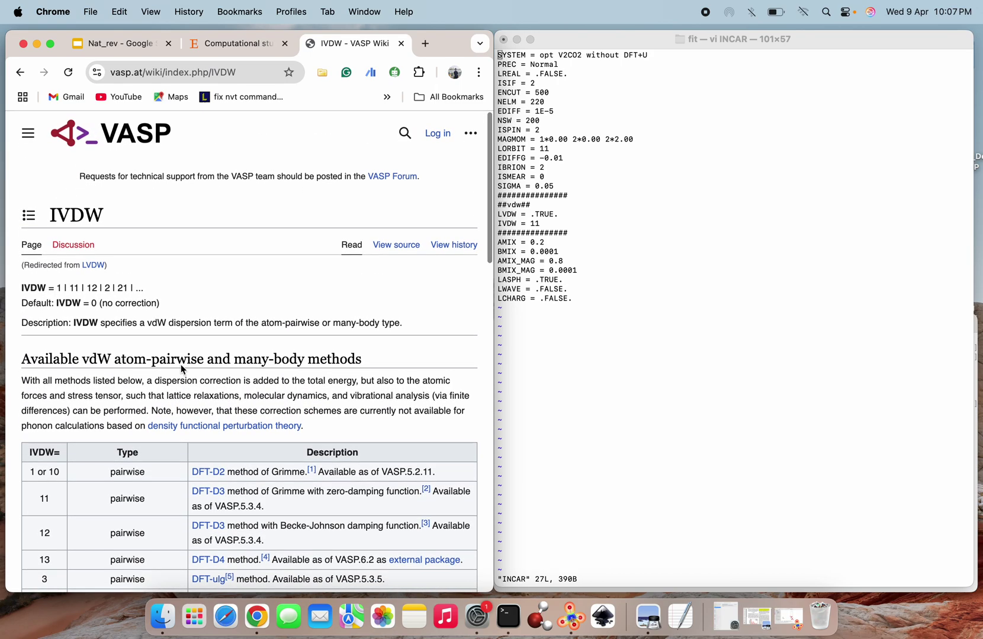
pyautogui.click(87, 264)
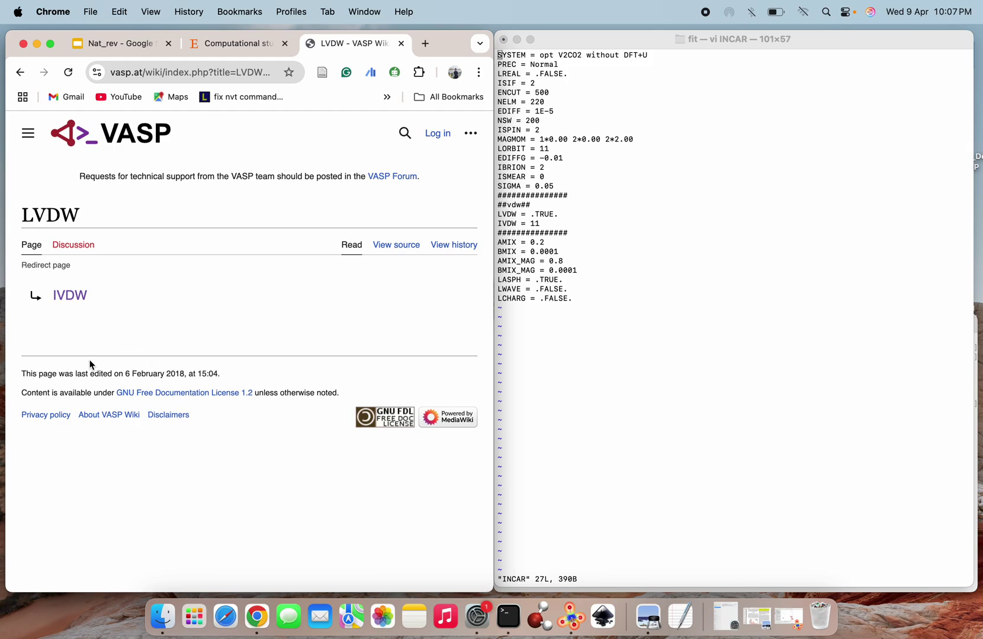
# Step: Return to the IVDW article and settle on the methods table listing 11 as DFT-D3 zero-damping
pyautogui.click(20, 73)
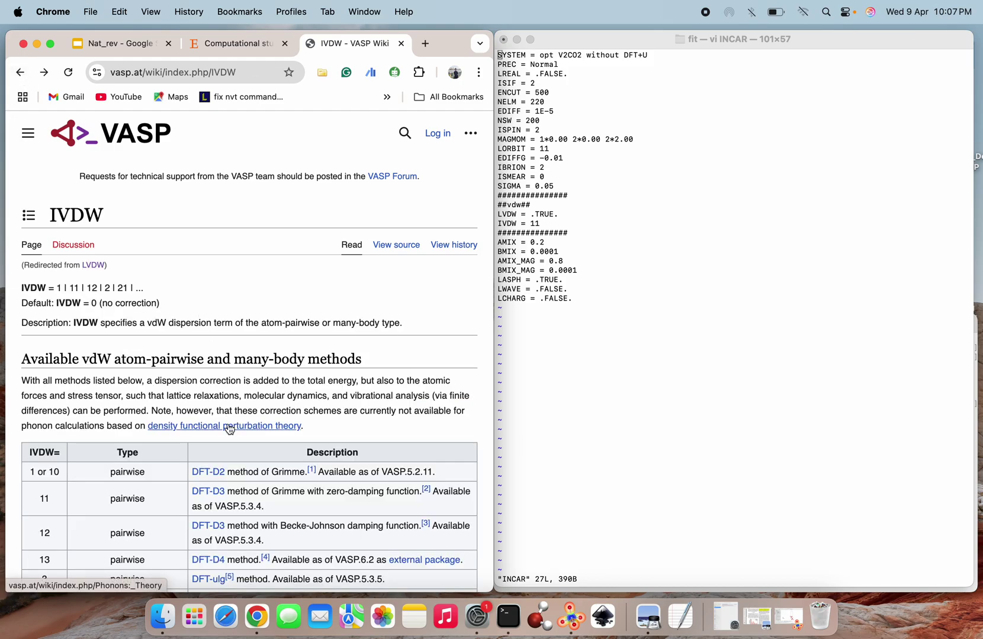
pyautogui.scroll(-15, 231, 429)
pyautogui.scroll(8, 231, 430)
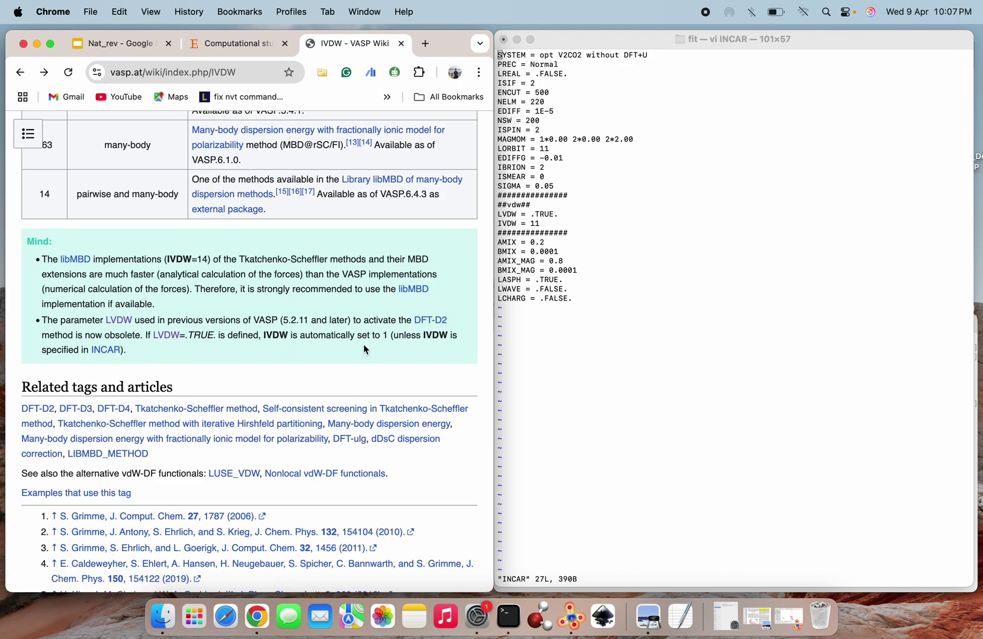
pyautogui.scroll(1, 248, 355)
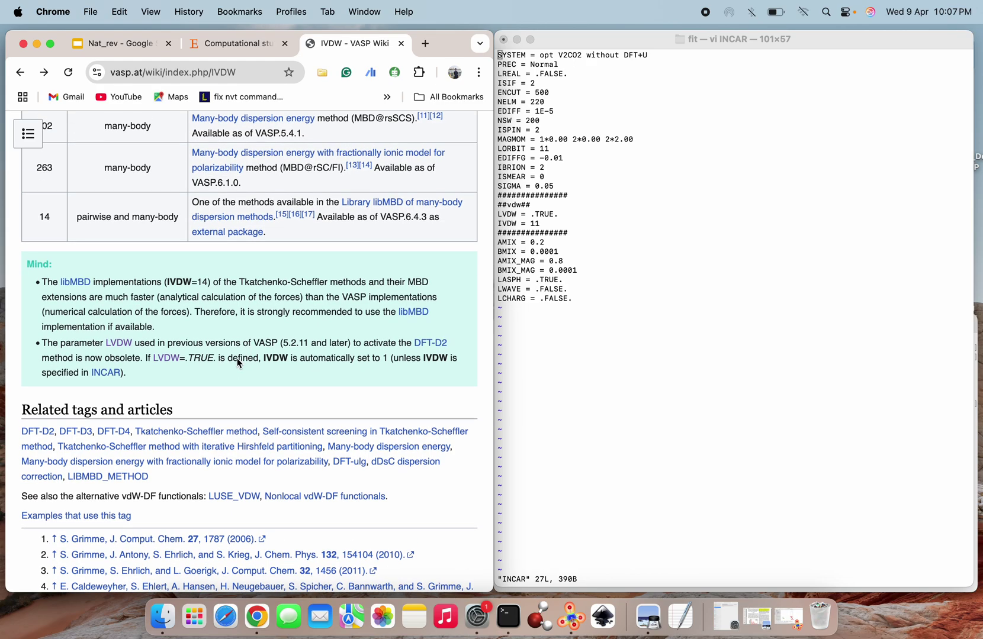
pyautogui.scroll(8, 238, 363)
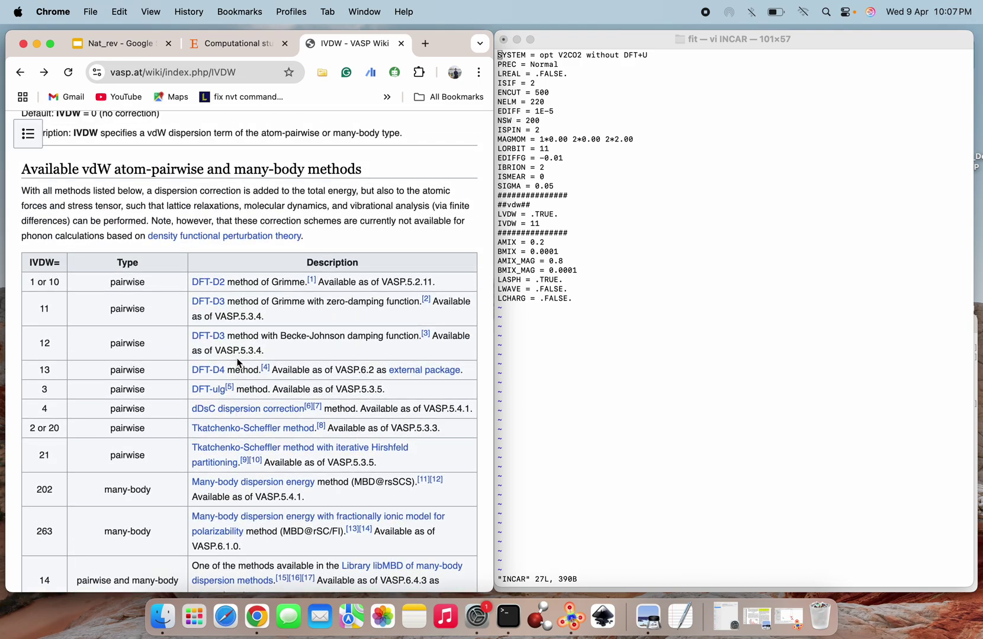
pyautogui.scroll(2, 238, 364)
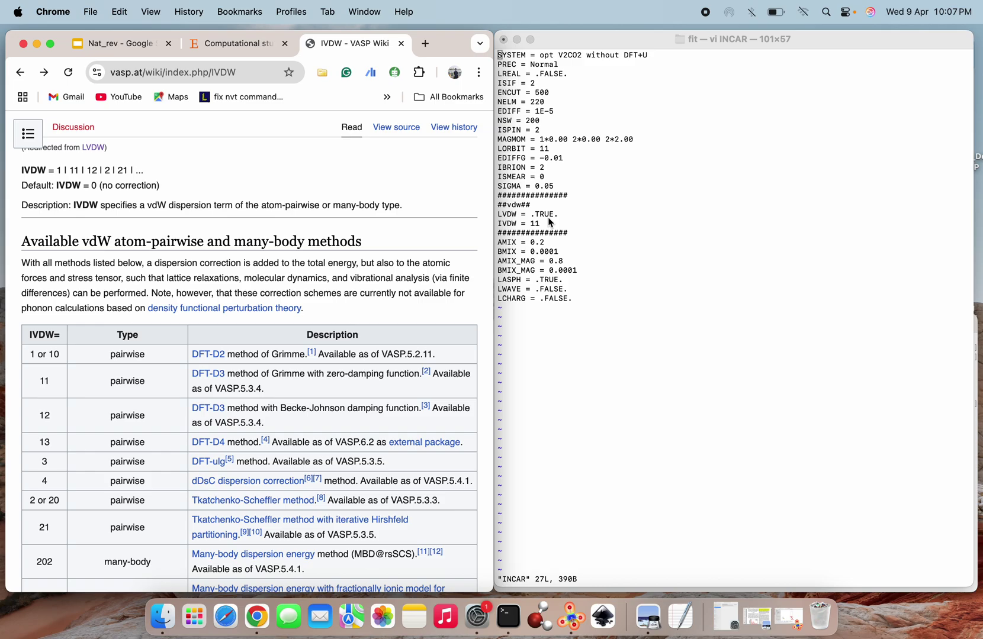
pyautogui.scroll(-3, 233, 402)
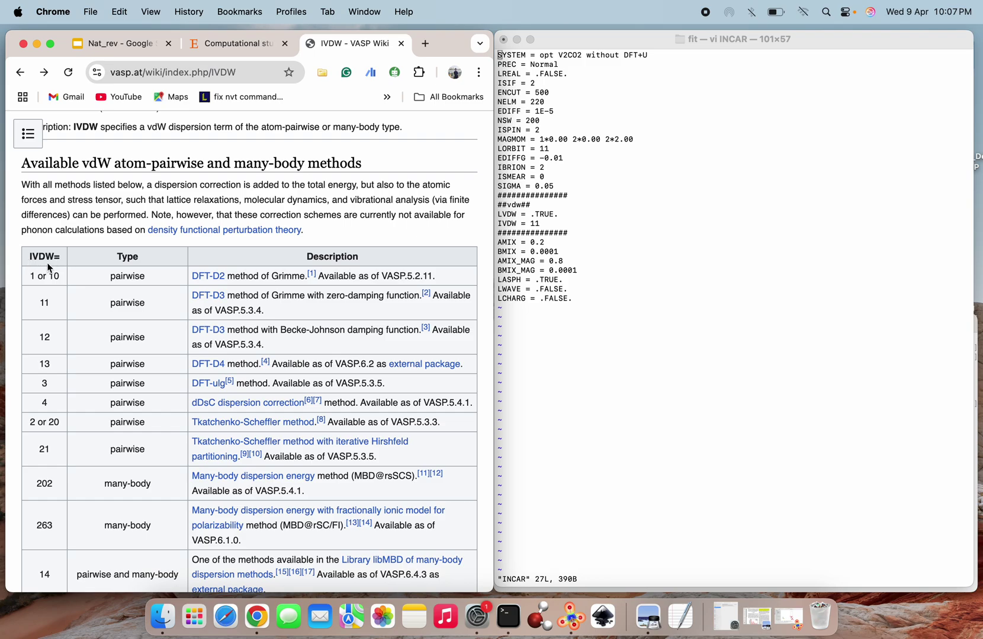
pyautogui.scroll(4, 115, 361)
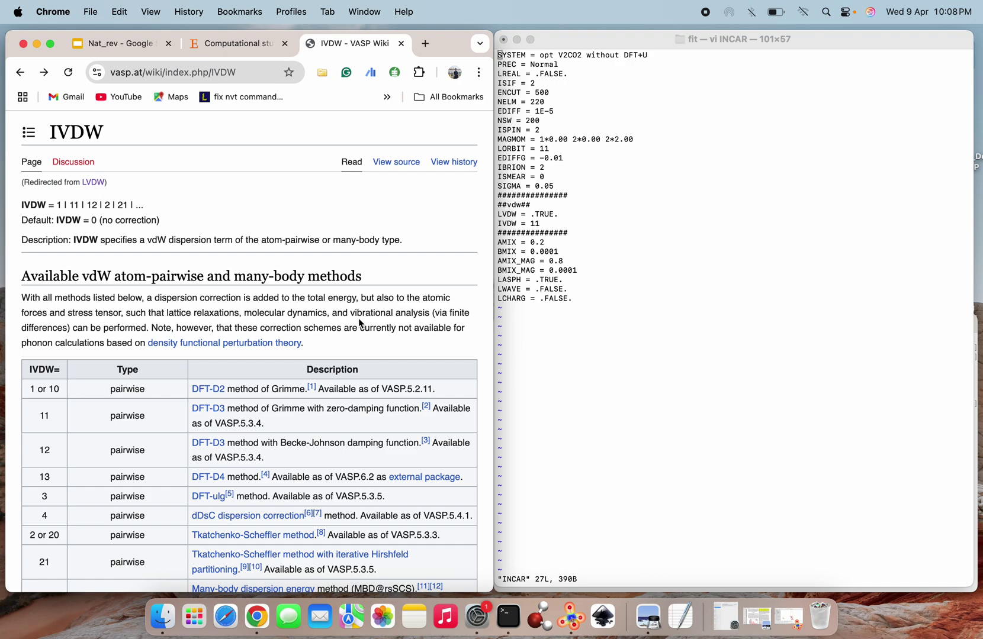
pyautogui.scroll(-3, 360, 323)
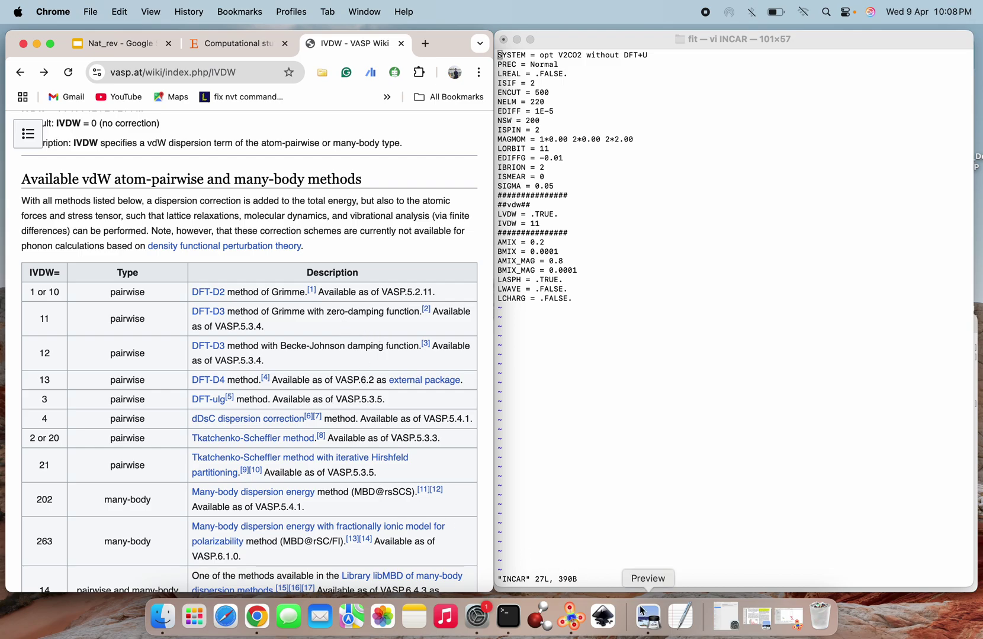
# Step: Restore d2nr03462j.pdf in Preview and scroll to page 3's DFT-D3 computational details
pyautogui.click(762, 619)
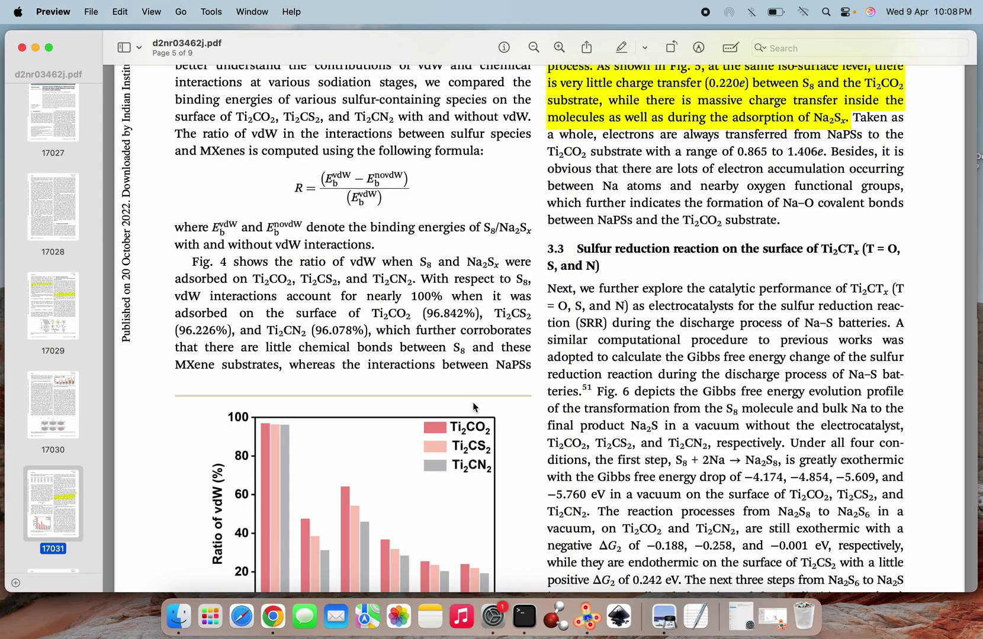
pyautogui.scroll(15, 474, 407)
pyautogui.scroll(20, 474, 407)
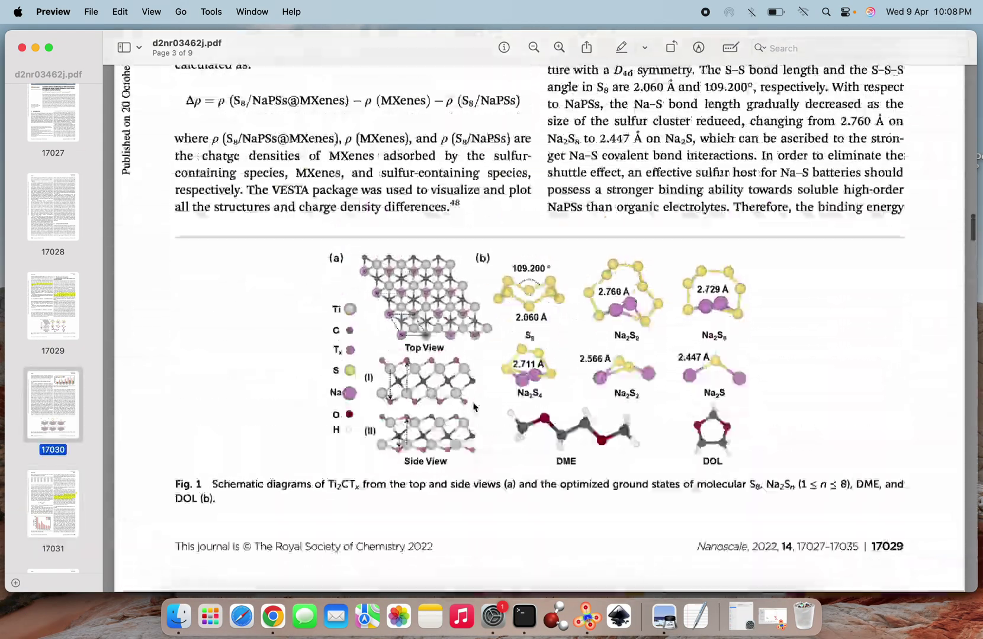
pyautogui.scroll(20, 473, 407)
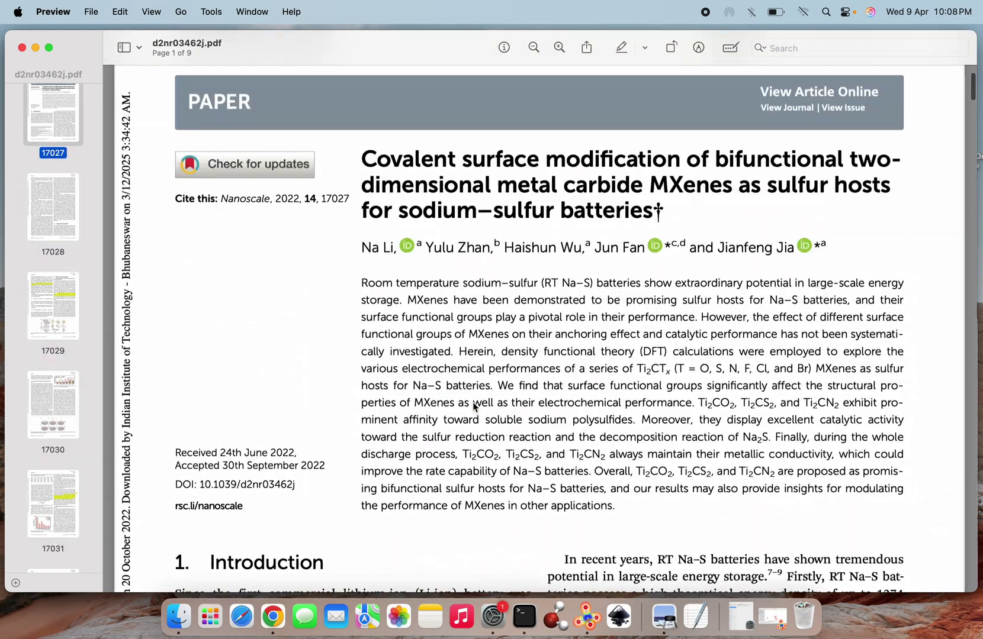
pyautogui.scroll(-10, 472, 407)
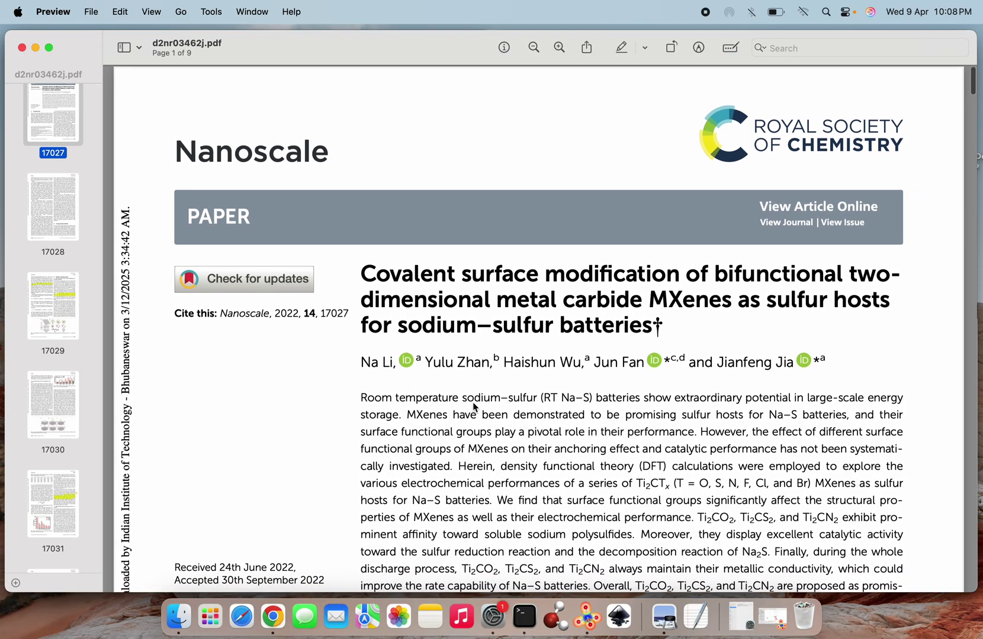
pyautogui.scroll(-20, 473, 404)
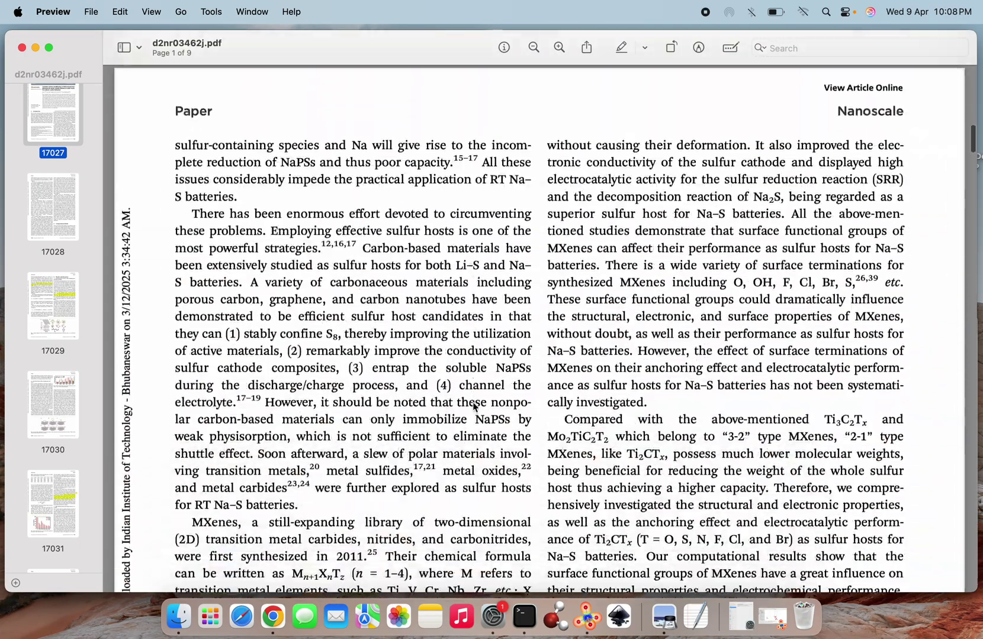
pyautogui.scroll(-20, 473, 407)
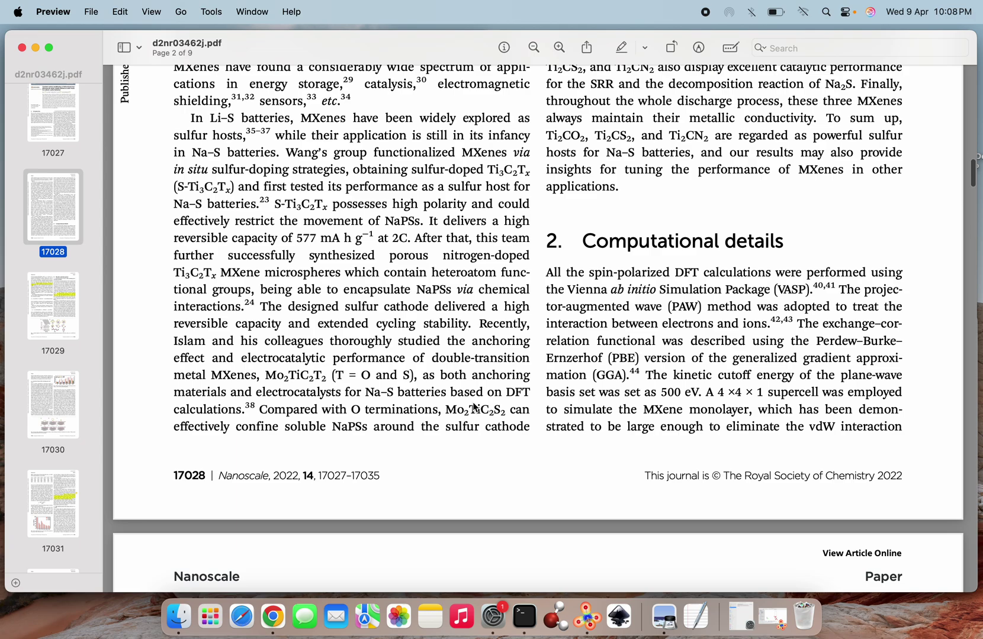
pyautogui.scroll(-2, 474, 408)
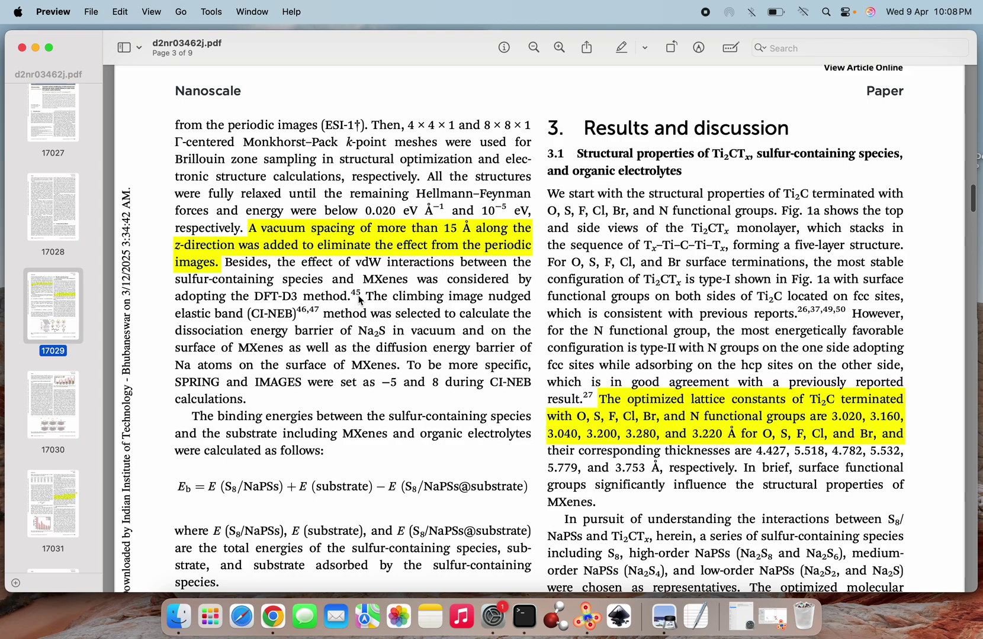
# Step: Minimize the paper and scroll the IVDW page through notes and references, back to the methods table
pyautogui.click(35, 48)
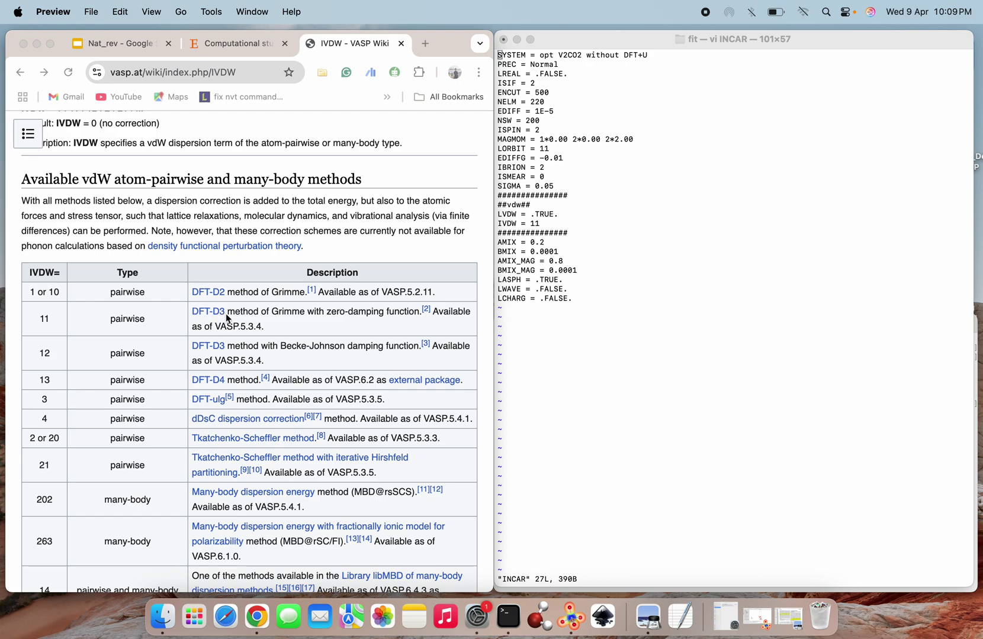
pyautogui.scroll(-1, 282, 331)
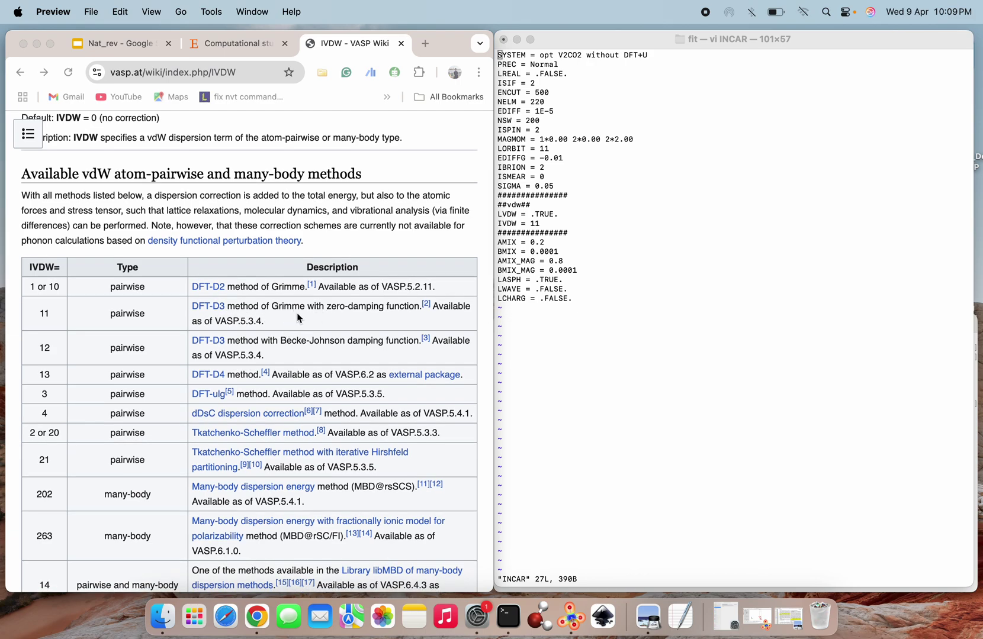
pyautogui.scroll(-15, 341, 356)
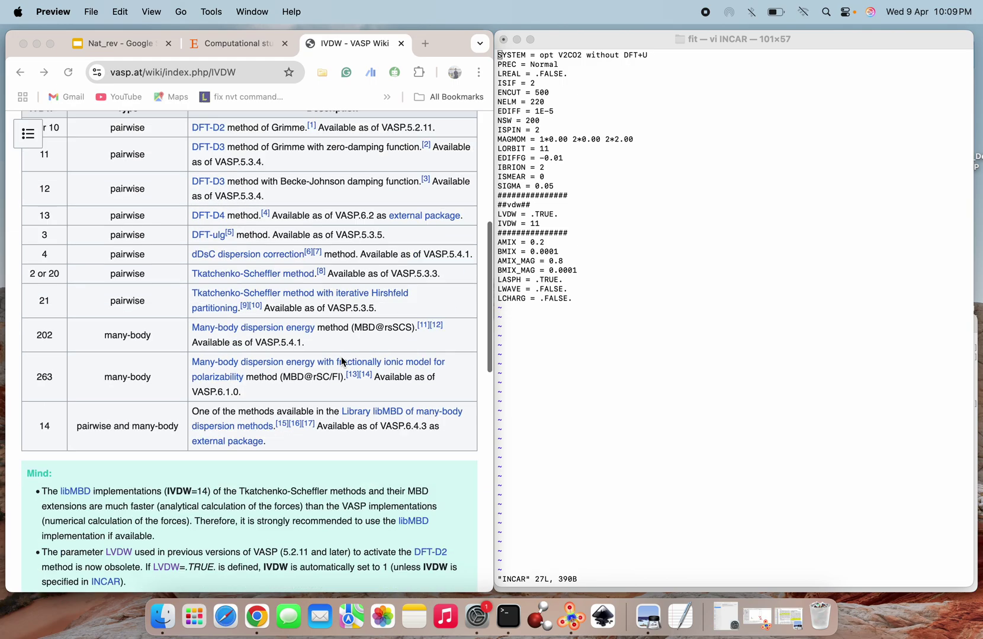
pyautogui.scroll(10, 341, 356)
pyautogui.scroll(-3, 341, 358)
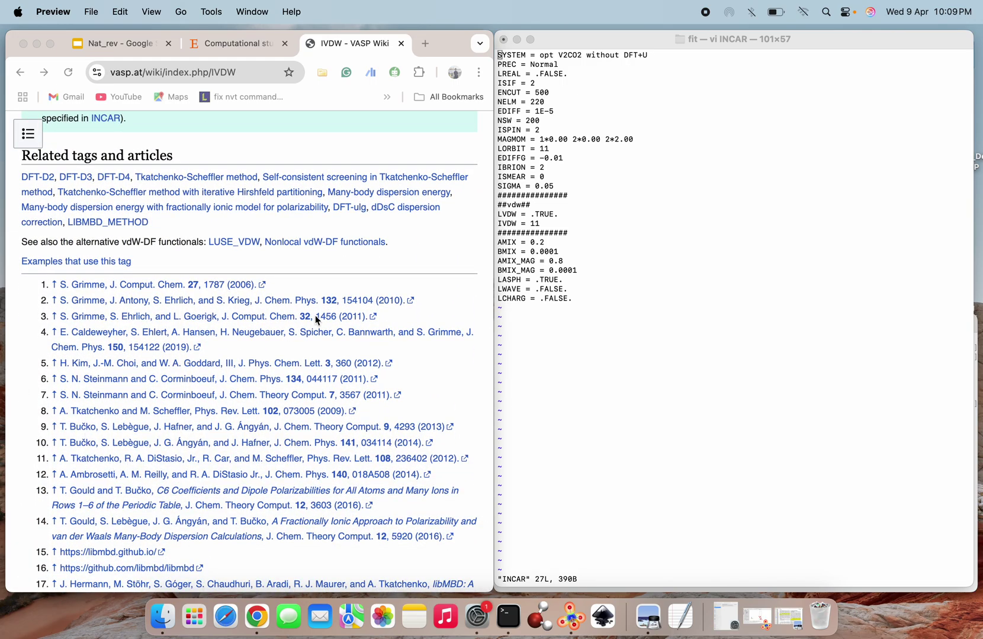
pyautogui.scroll(15, 315, 320)
pyautogui.scroll(-3, 315, 319)
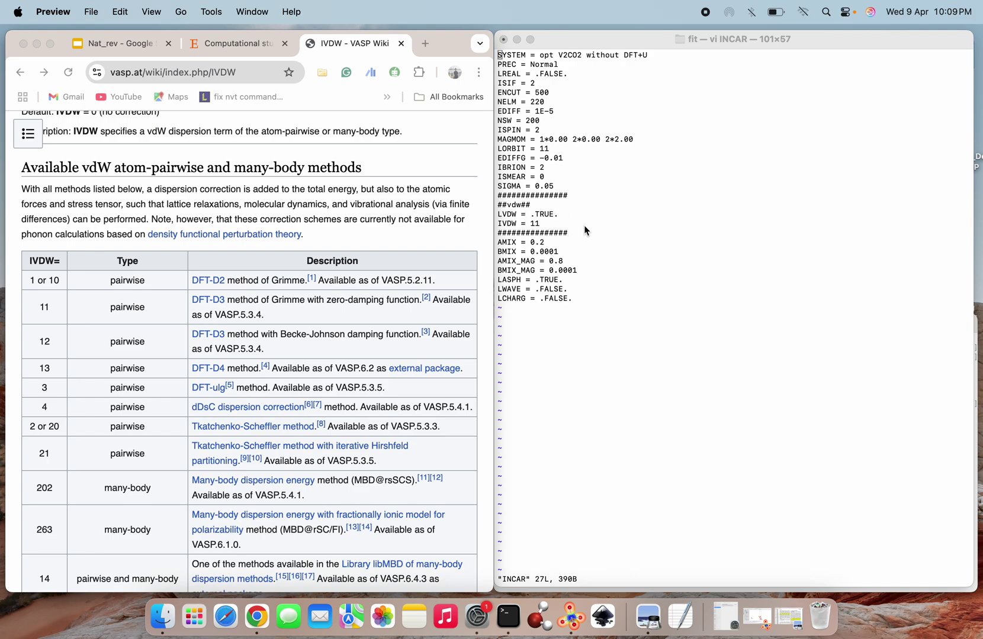
# Step: Quit INCAR without saving with :q! and list the fit folder's files
pyautogui.click(584, 225)
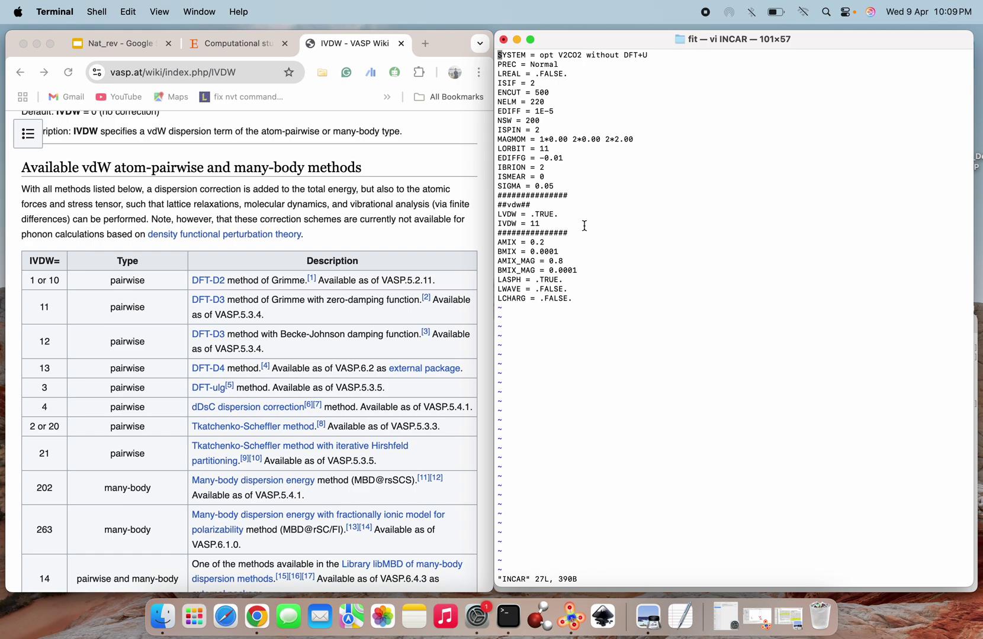
pyautogui.write(':q!')
pyautogui.press('Return')
pyautogui.write('ls')
pyautogui.press('Return')
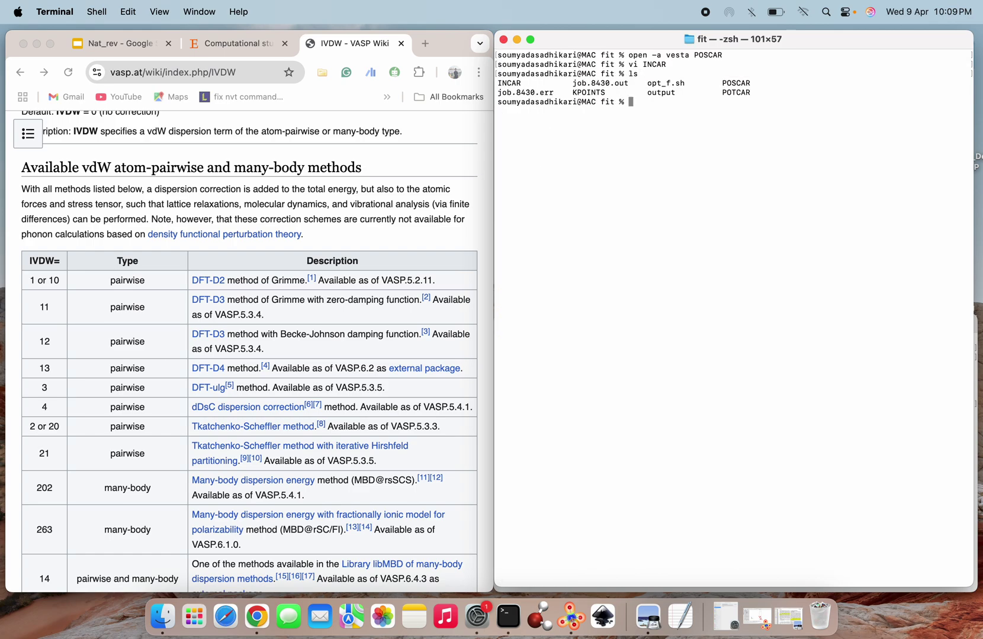
pyautogui.write('ls')
pyautogui.press('Return')
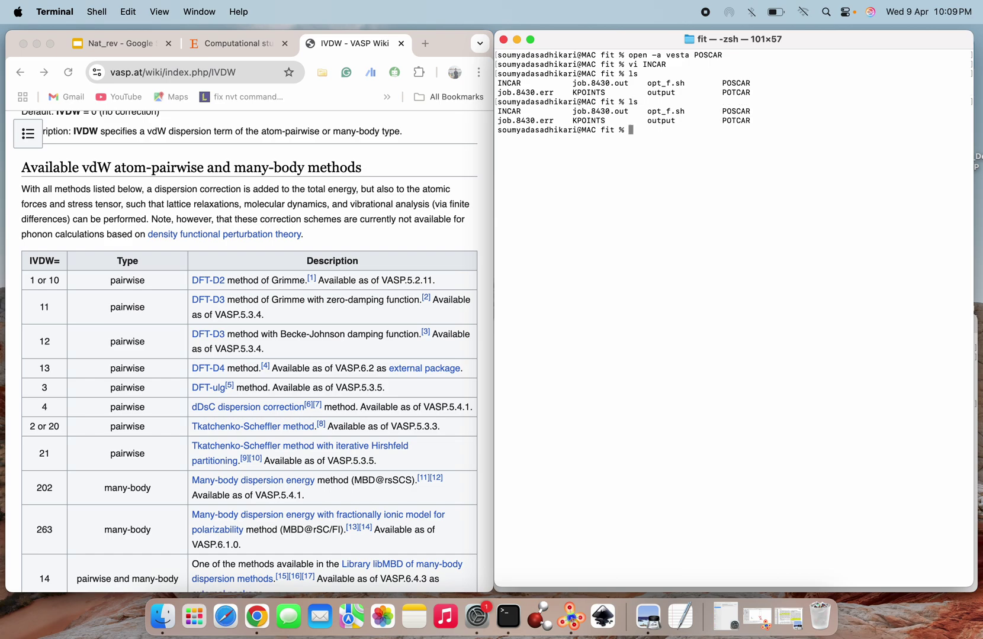
# Step: Move into the output folder, list it, and open OUTCAR in vi
pyautogui.write('cd ou')
pyautogui.press('Tab')
pyautogui.press('Return')
pyautogui.write('ls')
pyautogui.press('Return')
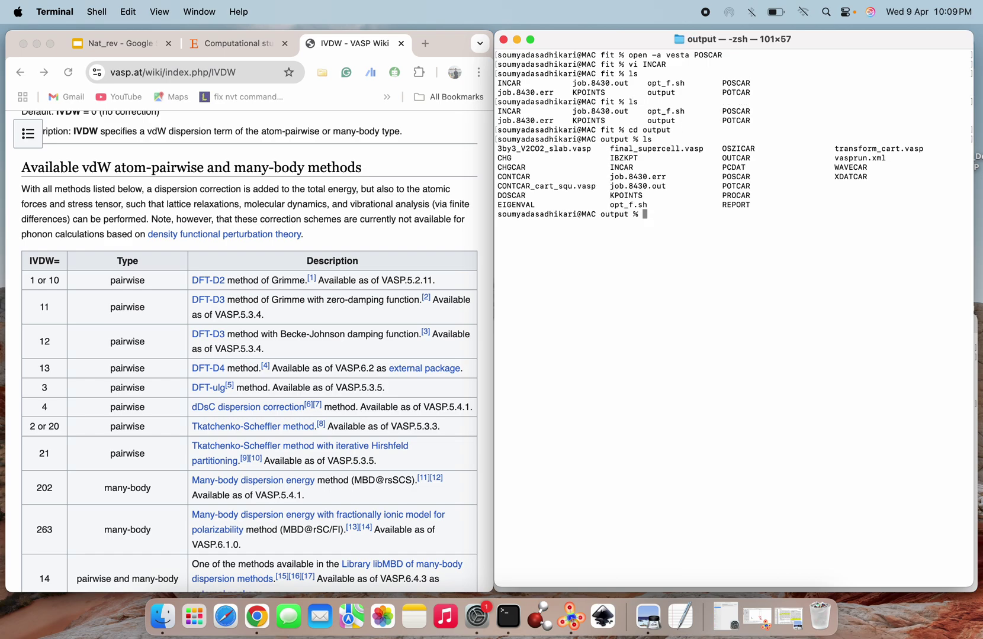
pyautogui.write('vi OU')
pyautogui.press('Tab')
pyautogui.press('Return')
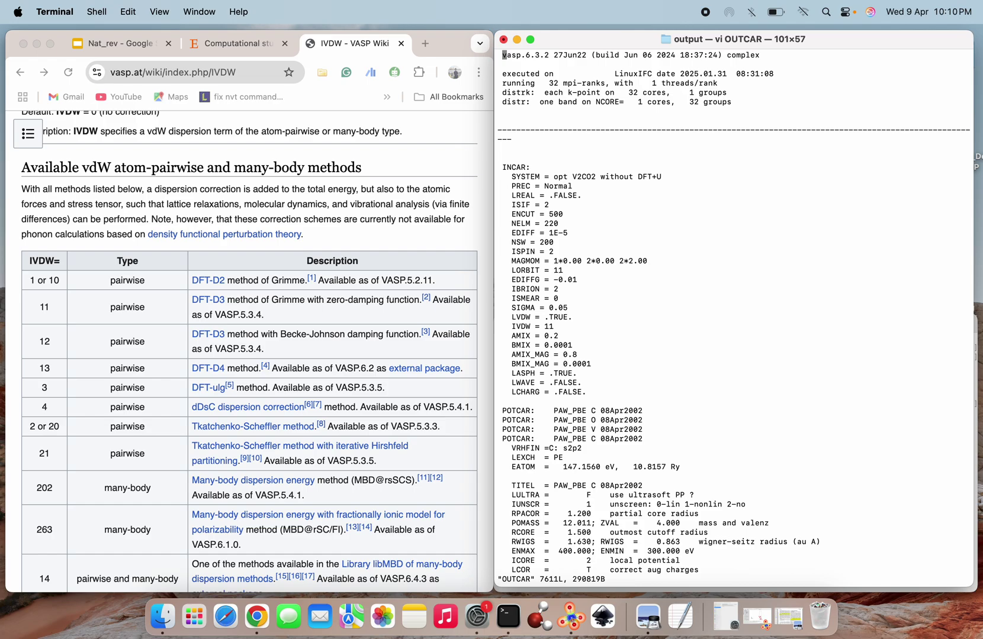
# Step: Search OUTCAR backward for 'vdw', which reports Pattern not found
pyautogui.press('/')
pyautogui.write('vdw')
pyautogui.press('BackSpace')
pyautogui.press('BackSpace')
pyautogui.press('BackSpace')
pyautogui.press('BackSpace')
pyautogui.press('?')
pyautogui.write('vdwd')
pyautogui.press('BackSpace')
pyautogui.press('BackSpace')
pyautogui.press('BackSpace')
pyautogui.press('BackSpace')
pyautogui.press('BackSpace')
pyautogui.scroll(-10, 735, 314)
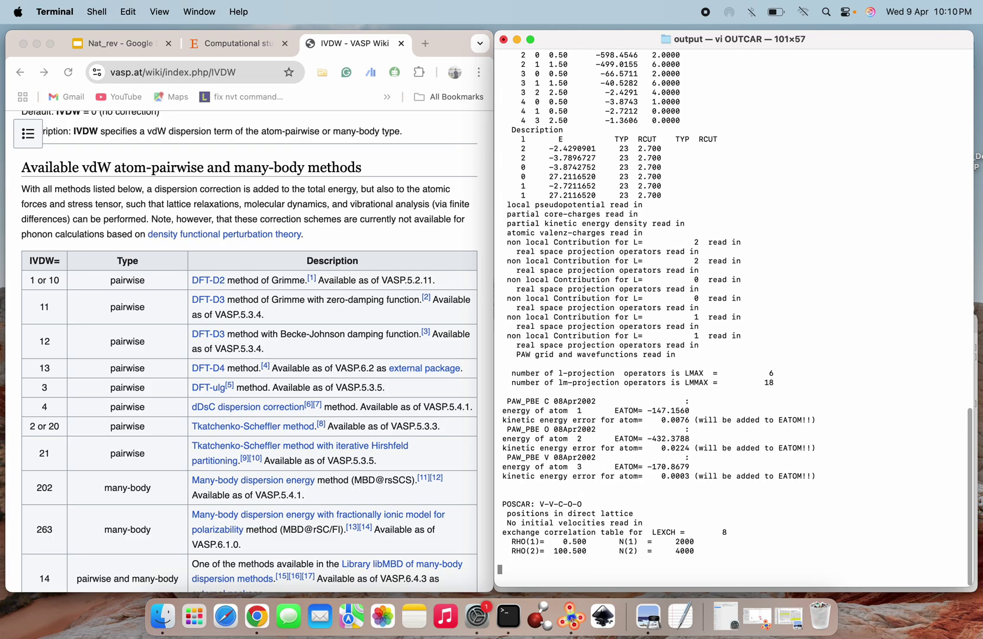
pyautogui.write('?')
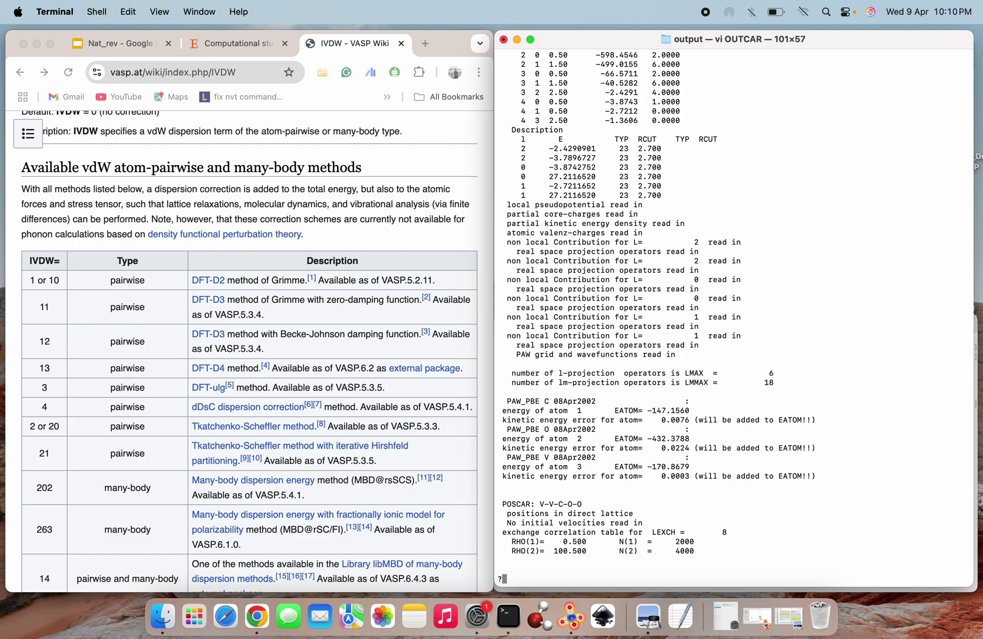
pyautogui.write('vdw')
pyautogui.press('Return')
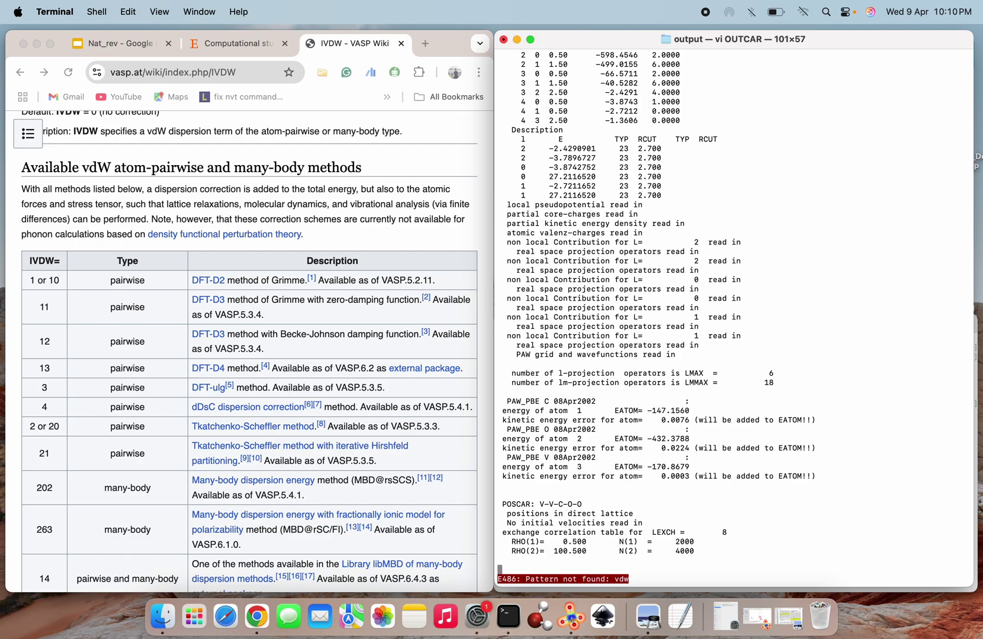
# Step: Search forward for 'vdw' too, then scroll to the first free energy TOTEN = -44.86078496 eV
pyautogui.scroll(-5, 734, 314)
pyautogui.write('/')
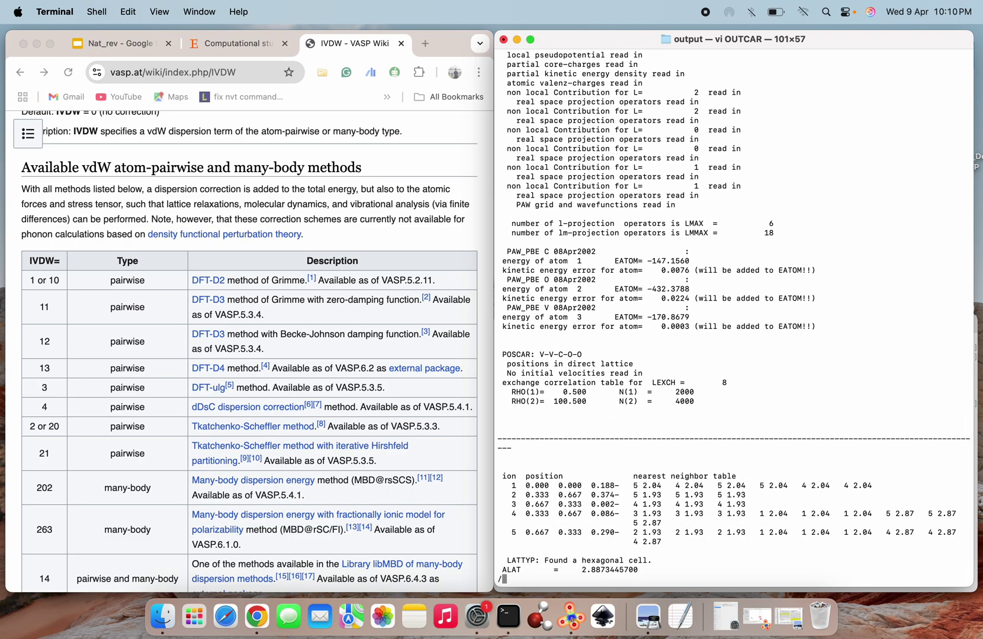
pyautogui.write('vdw')
pyautogui.press('Return')
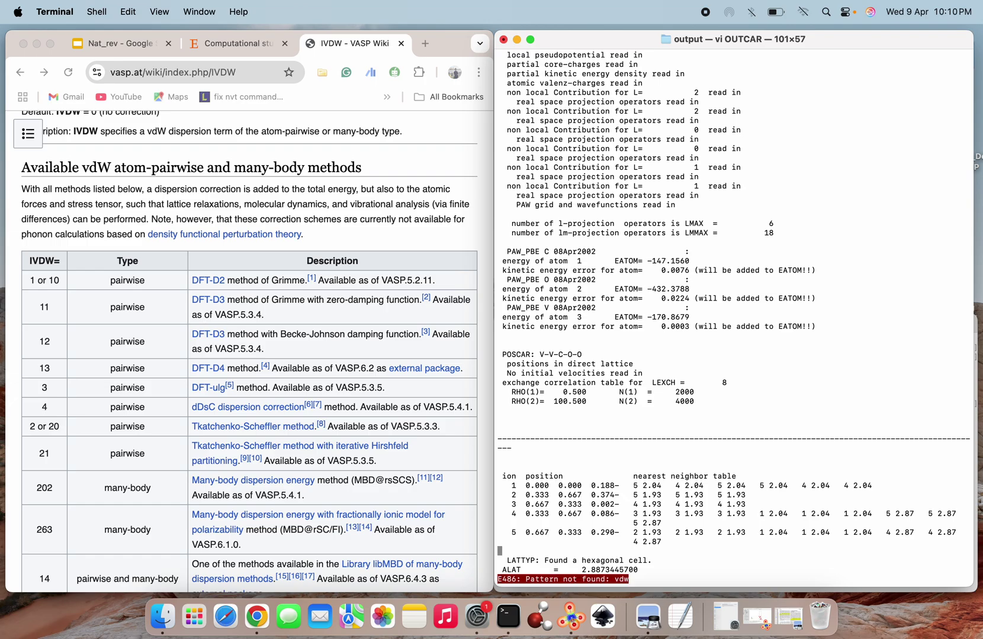
pyautogui.scroll(-20, 734, 314)
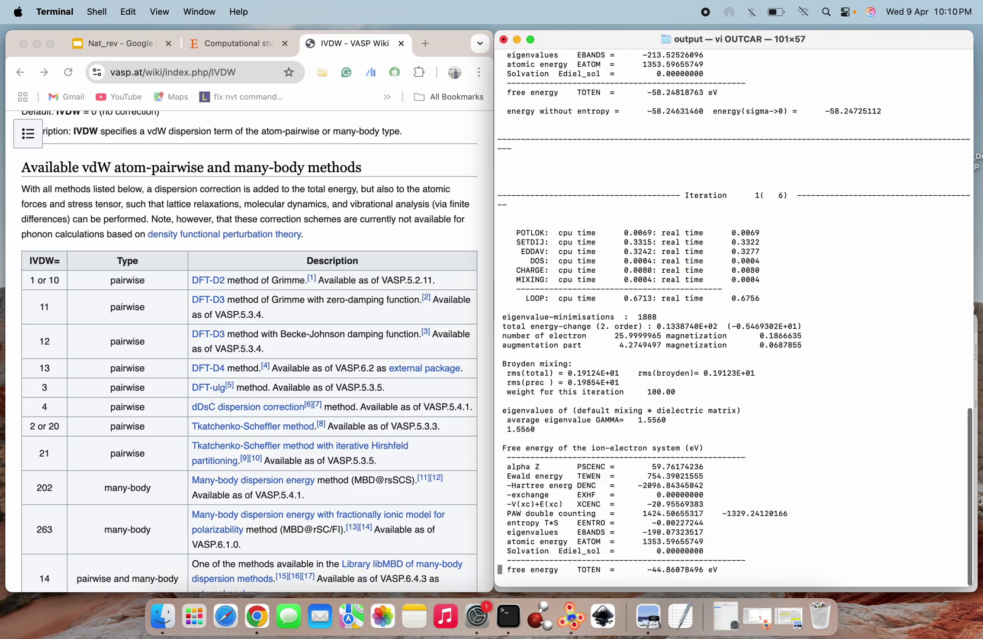
# Step: Scroll back and forth through OUTCAR's later electronic iterations and their energies
pyautogui.scroll(-10, 734, 314)
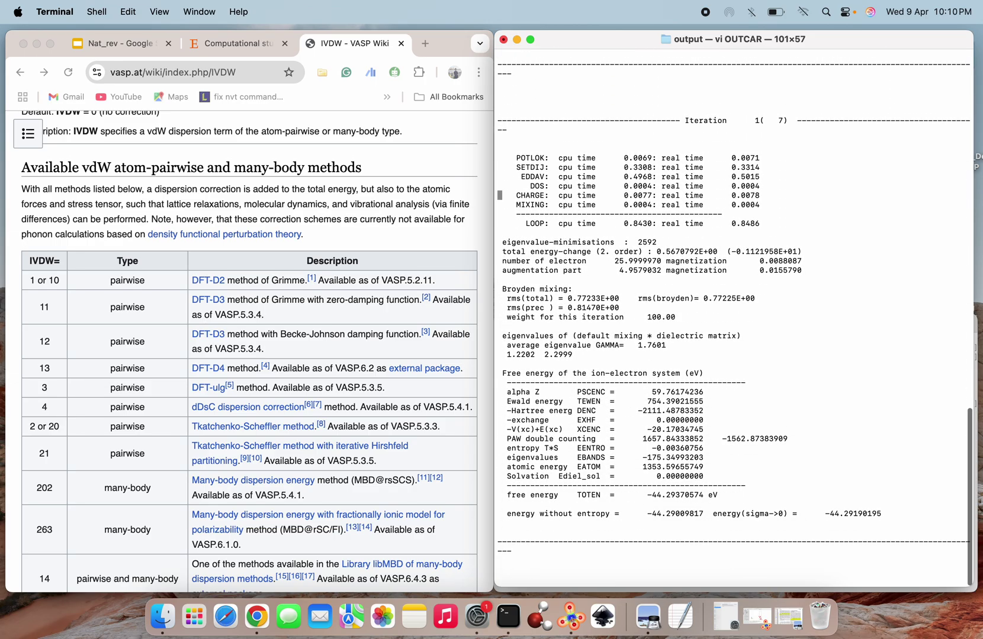
pyautogui.scroll(15, 734, 313)
pyautogui.scroll(2, 734, 313)
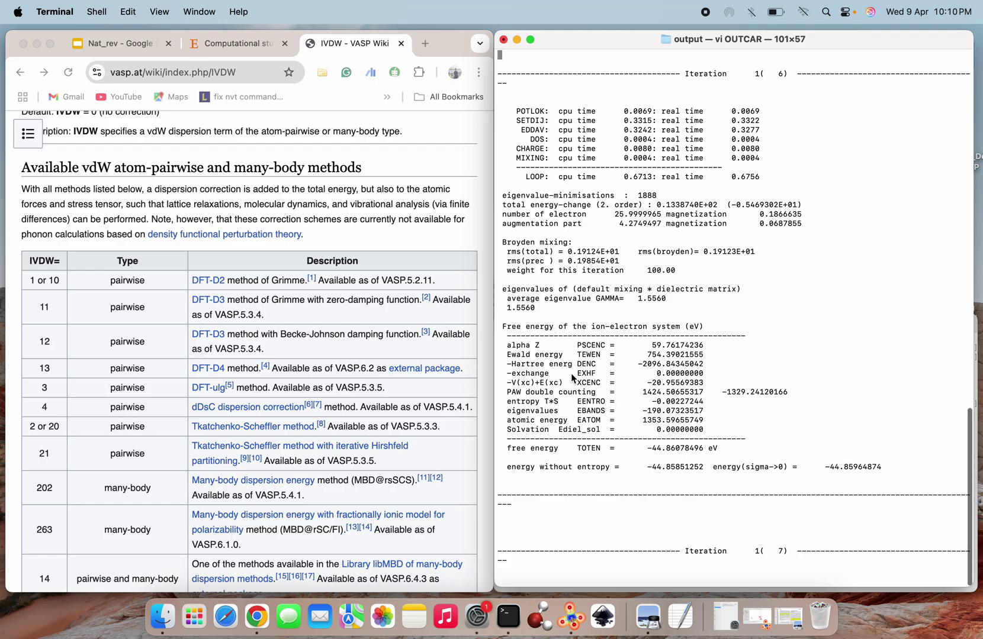
pyautogui.scroll(-20, 570, 373)
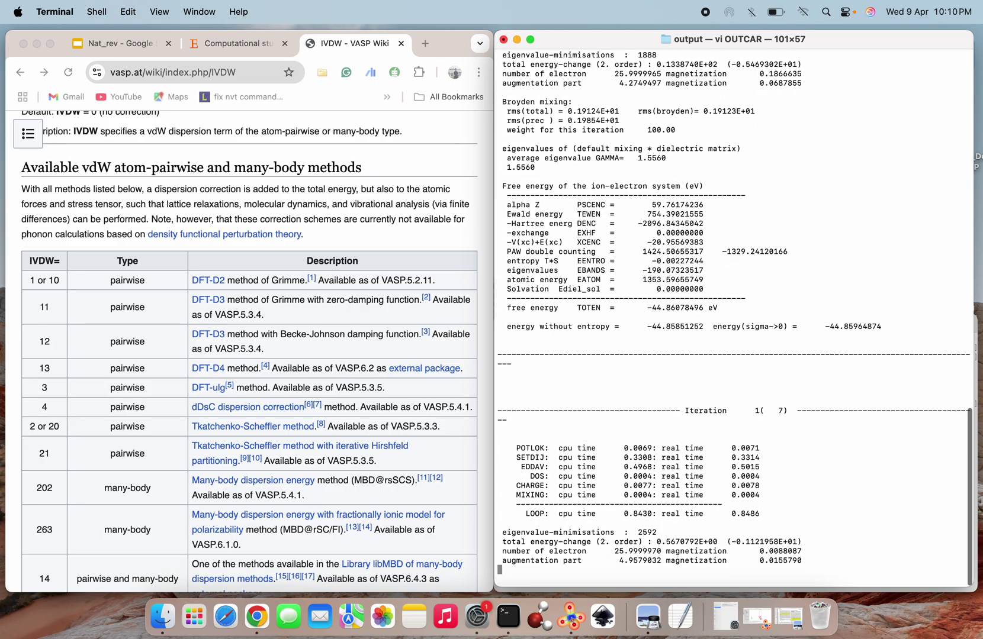
pyautogui.scroll(-20, 734, 314)
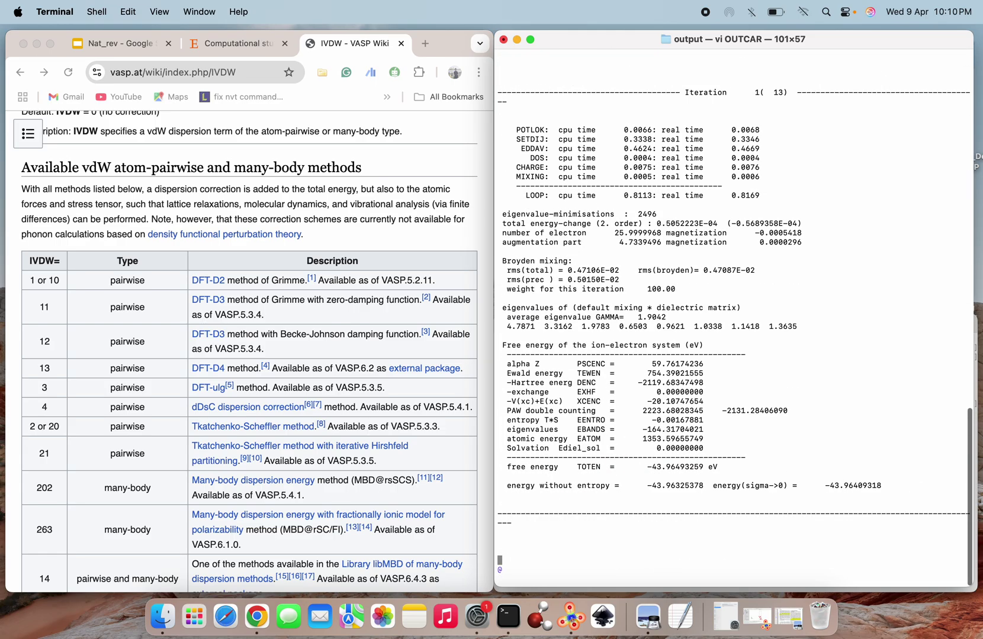
pyautogui.scroll(-20, 734, 314)
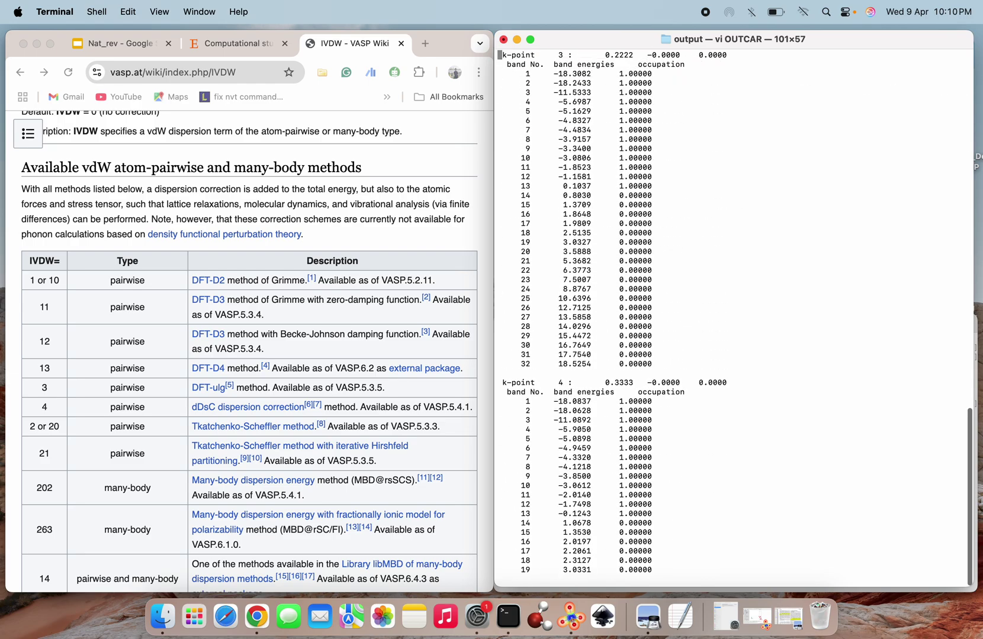
pyautogui.scroll(-20, 734, 314)
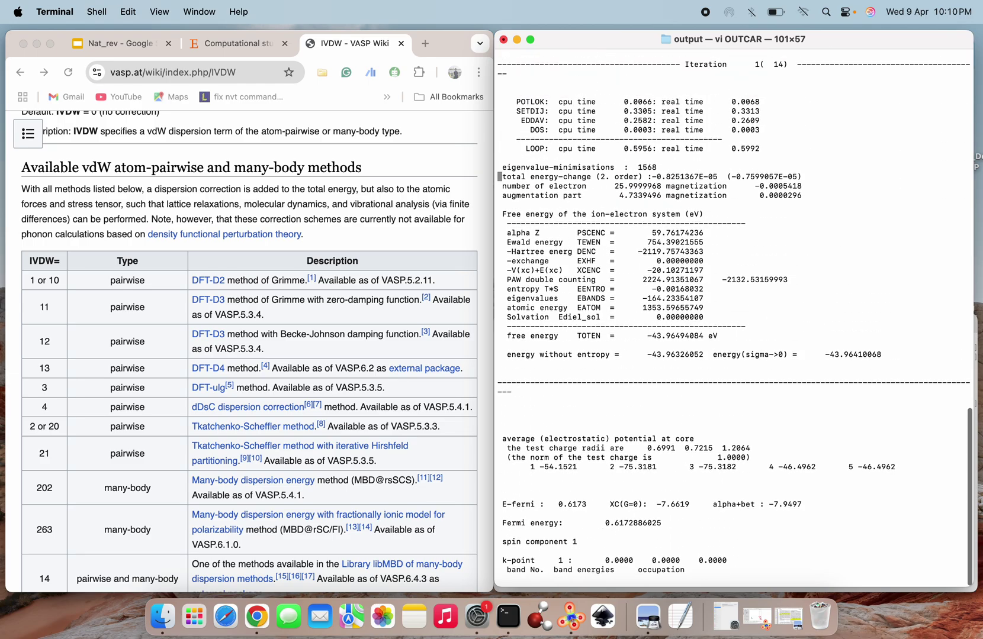
pyautogui.scroll(-10, 734, 314)
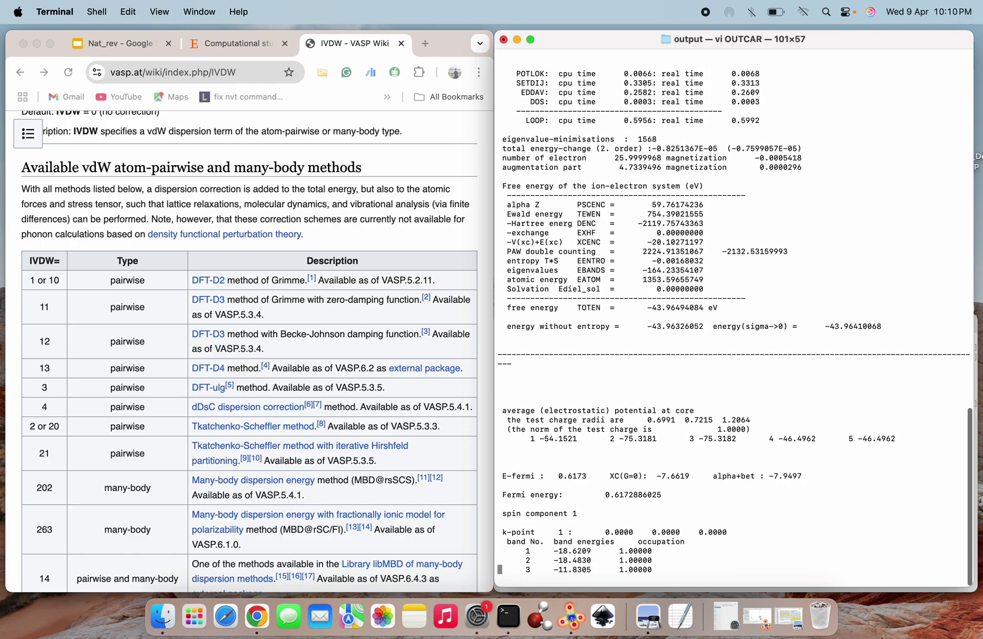
pyautogui.scroll(9, 734, 314)
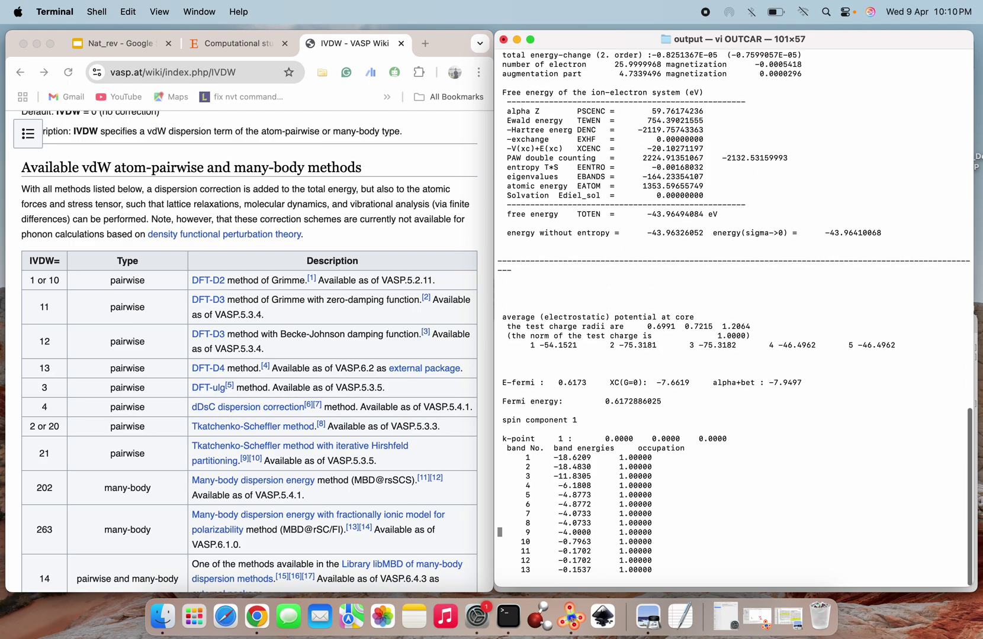
pyautogui.scroll(11, 734, 314)
pyautogui.scroll(12, 734, 314)
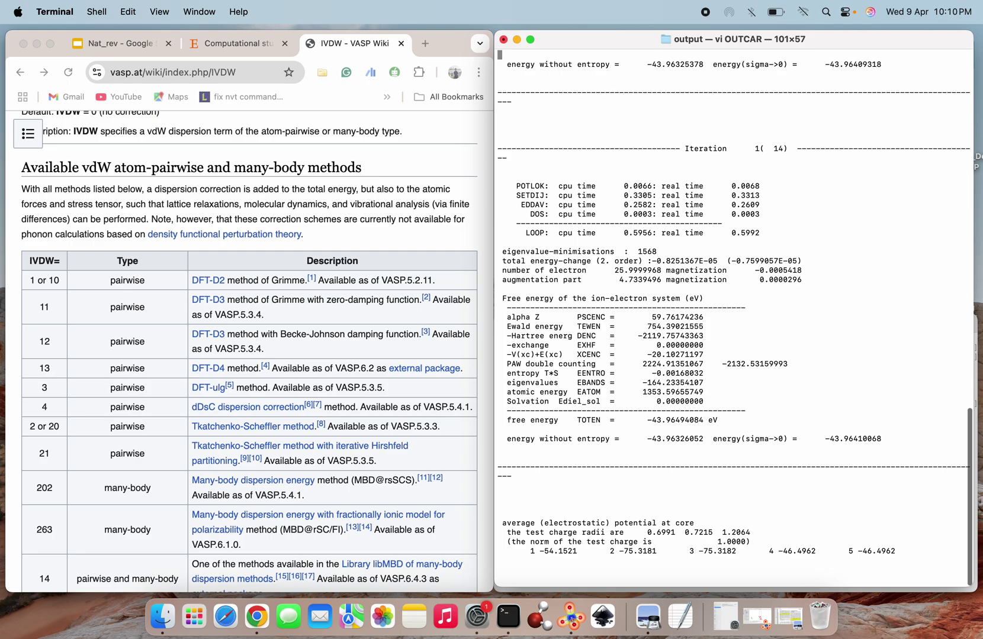
pyautogui.scroll(4, 735, 314)
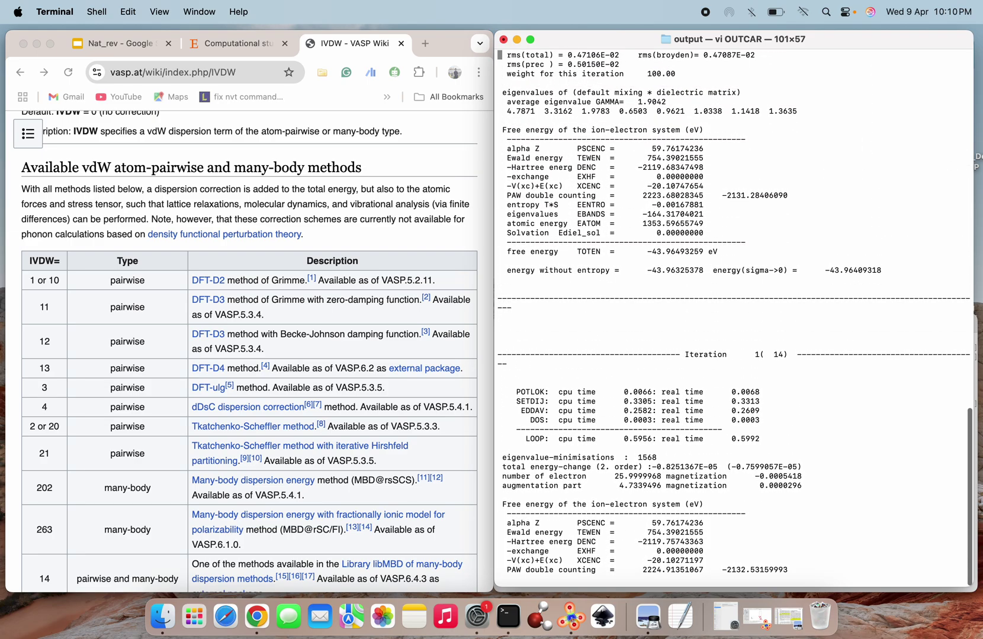
pyautogui.scroll(2, 734, 313)
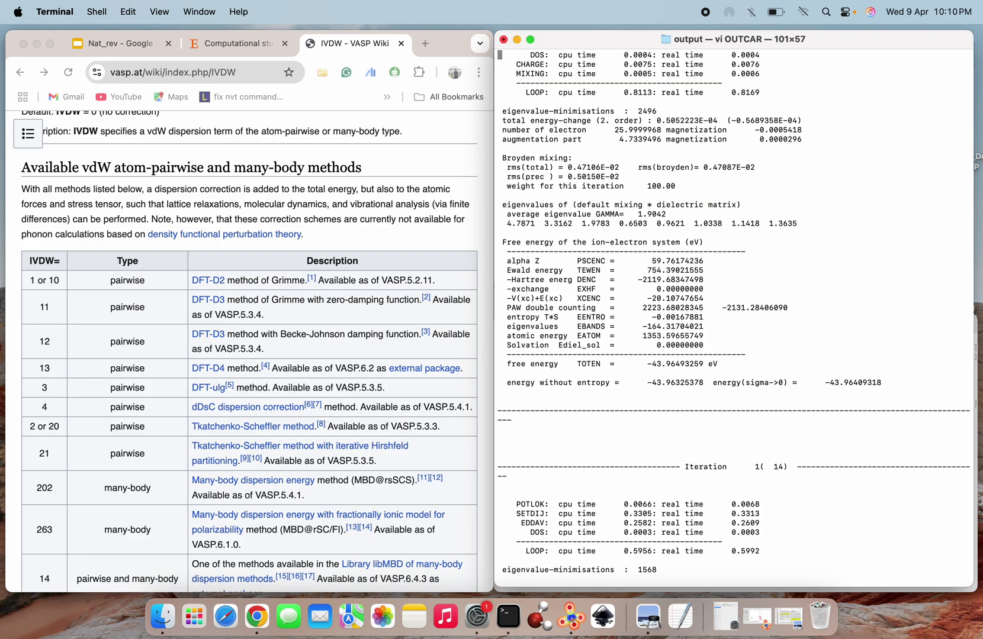
pyautogui.scroll(-20, 734, 314)
pyautogui.scroll(-20, 734, 314)
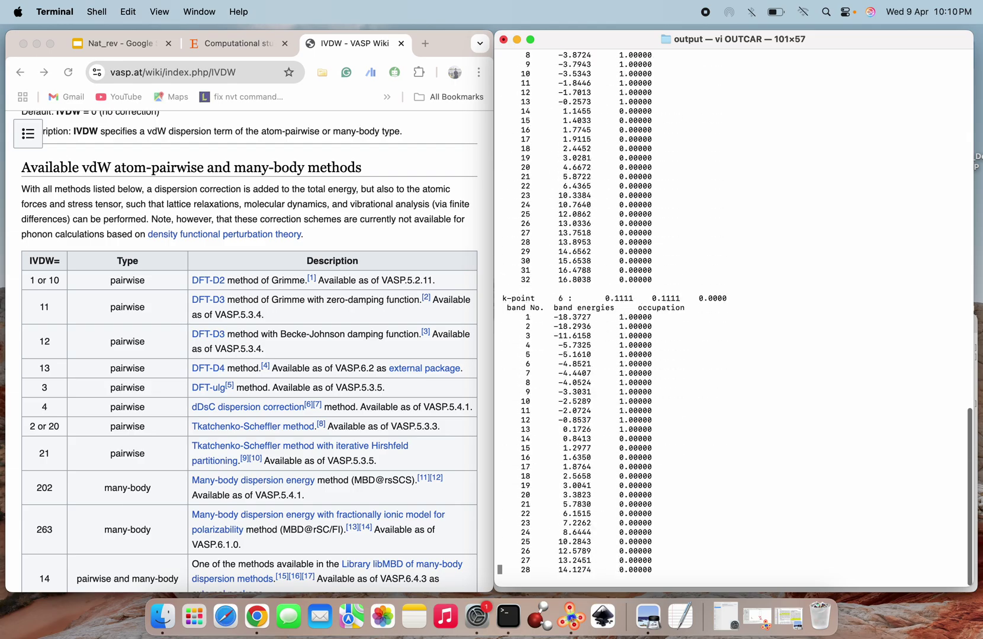
pyautogui.scroll(-20, 734, 314)
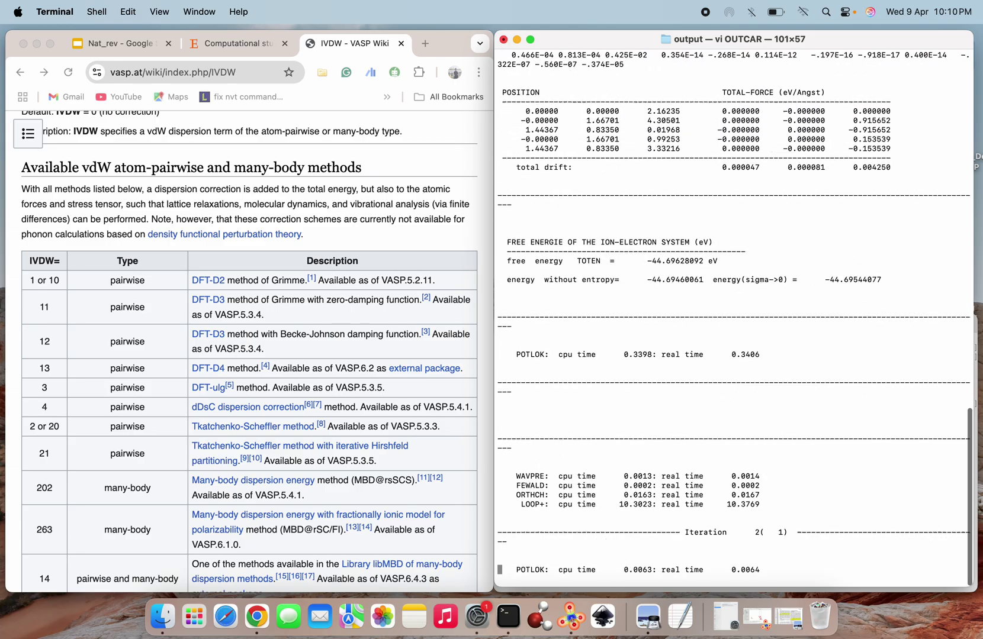
# Step: Scroll further down OUTCAR through the k-point band energy listings
pyautogui.click(499, 289)
pyautogui.scroll(-16, 734, 314)
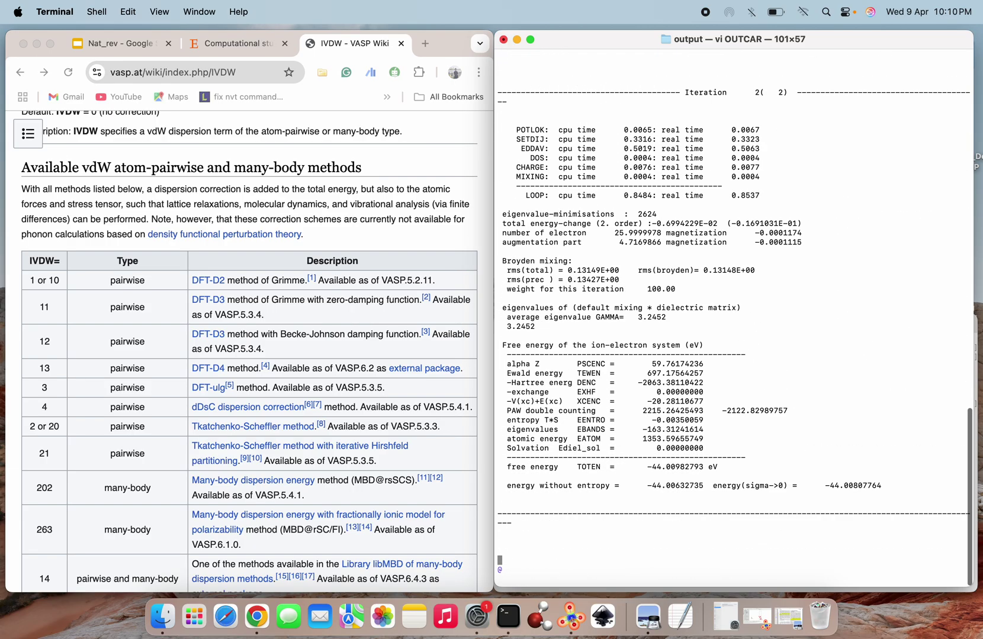
pyautogui.scroll(-20, 735, 314)
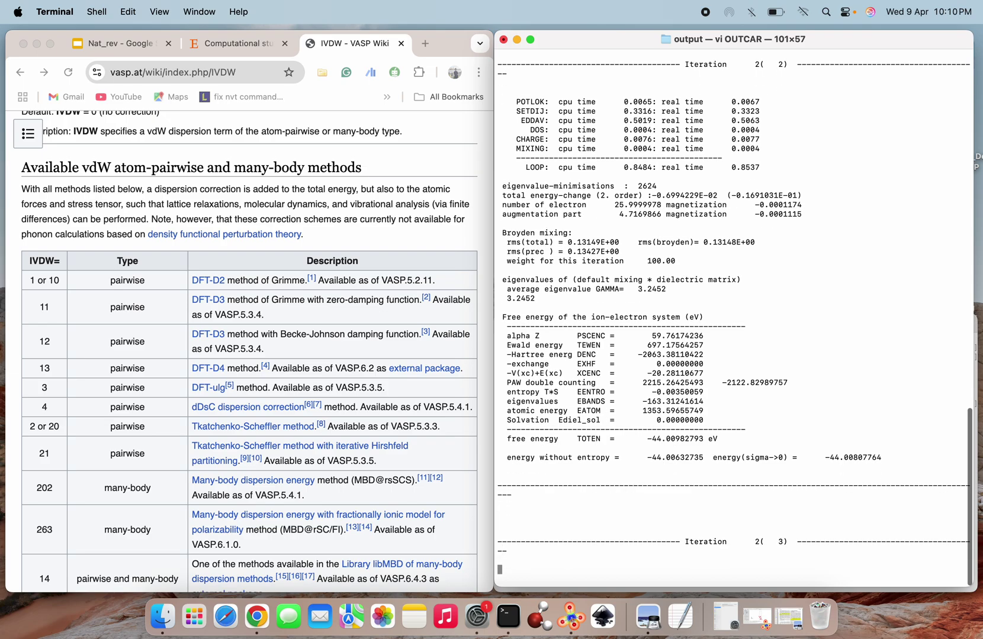
pyautogui.scroll(-1, 734, 313)
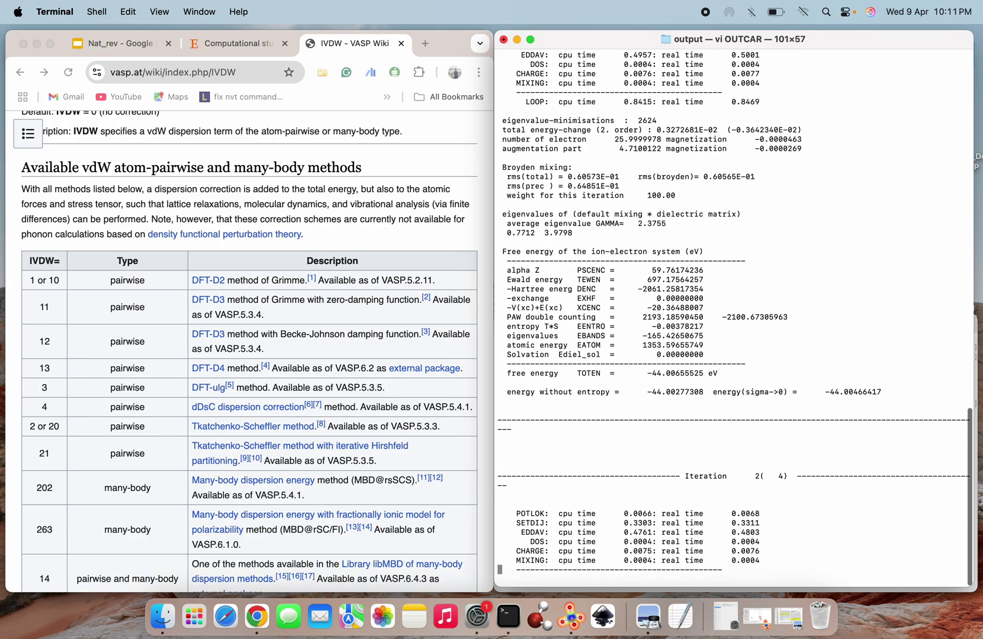
pyautogui.scroll(-8, 734, 313)
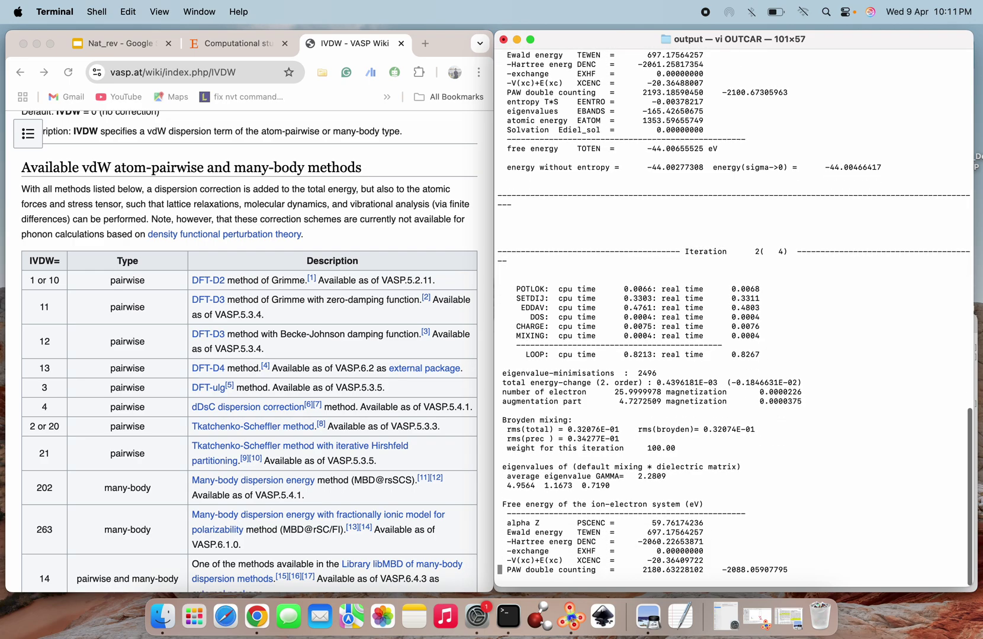
pyautogui.scroll(-7, 734, 312)
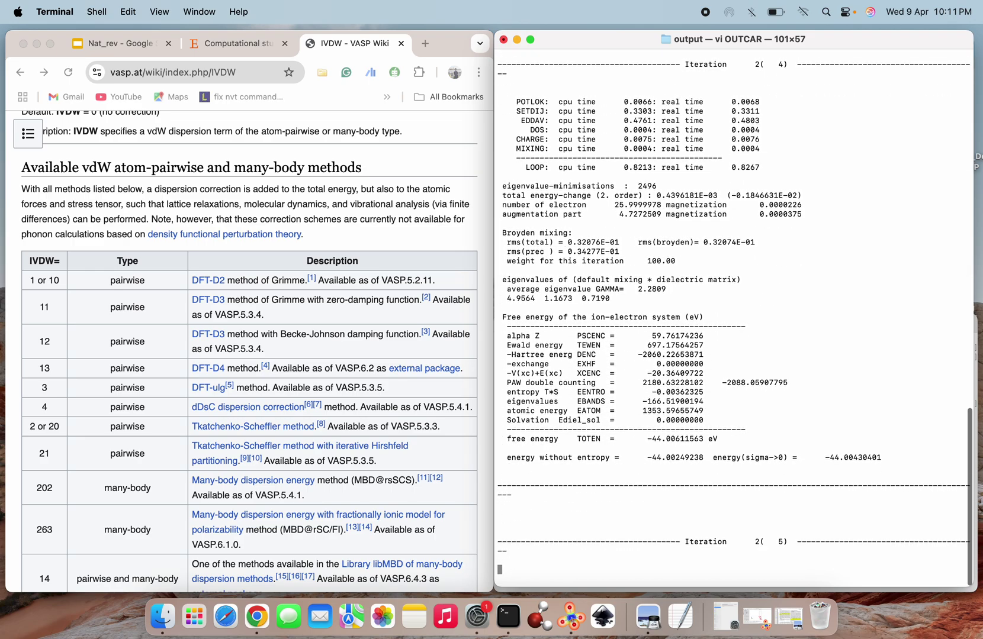
pyautogui.scroll(-4, 734, 312)
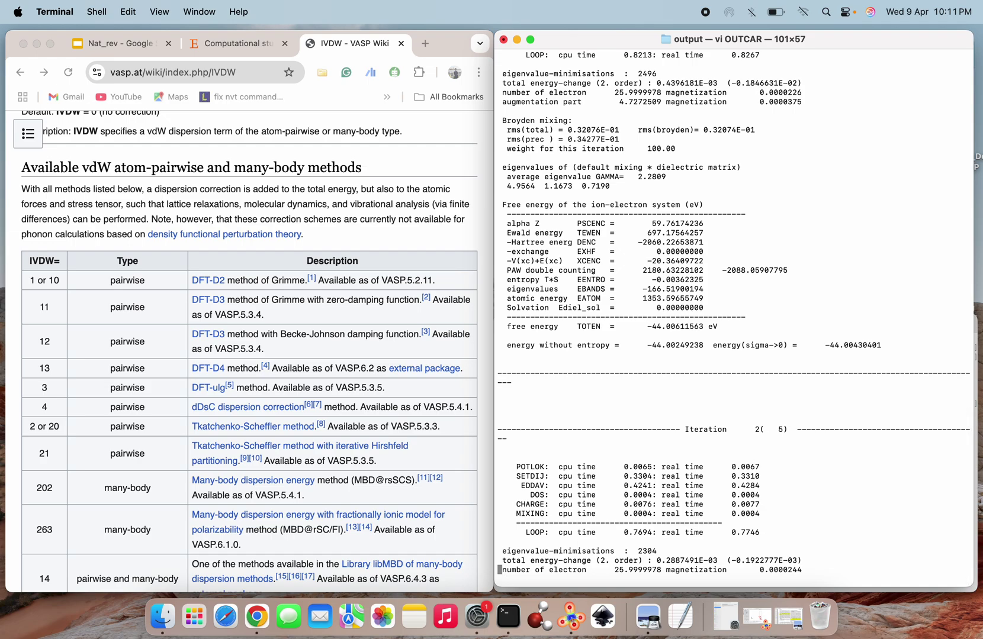
pyautogui.scroll(-20, 735, 319)
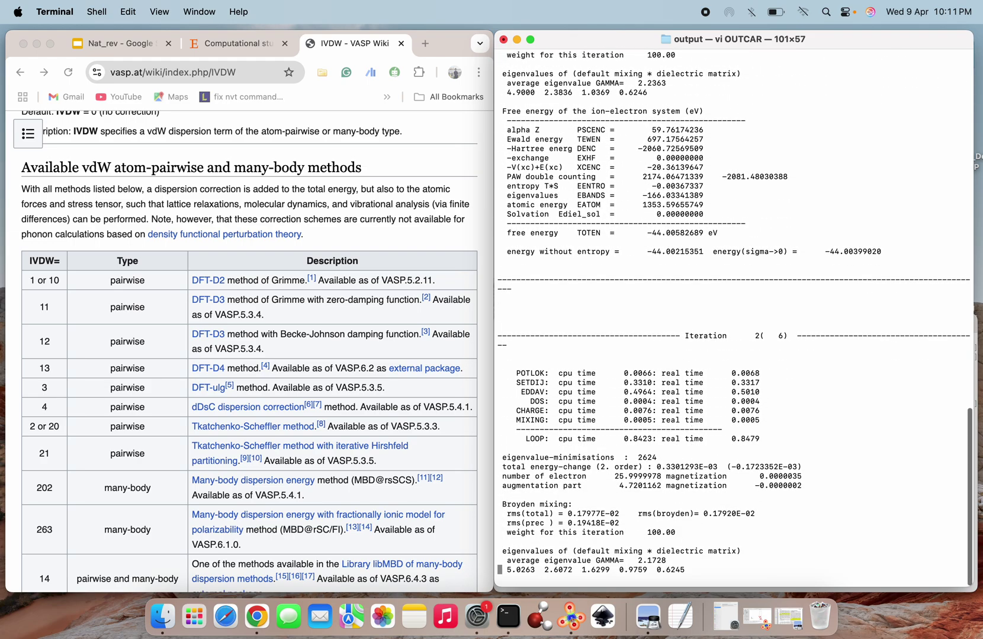
pyautogui.scroll(-2, 734, 318)
pyautogui.scroll(-1, 735, 319)
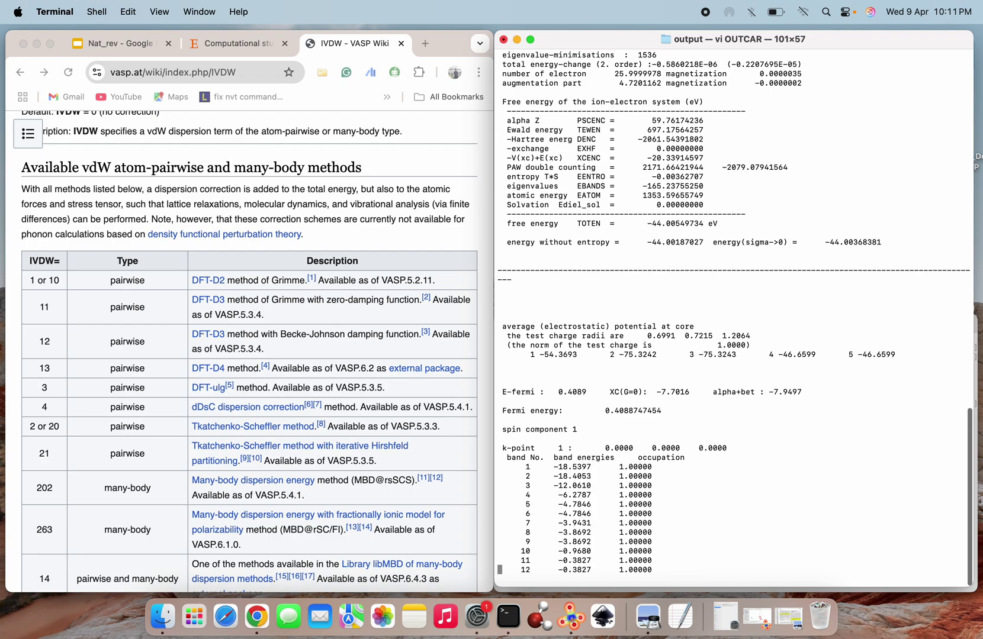
# Step: Step back to the last iteration's energies, then move down to the DFTD3 block, Edisp = -0.73092 eV
pyautogui.press('Up')
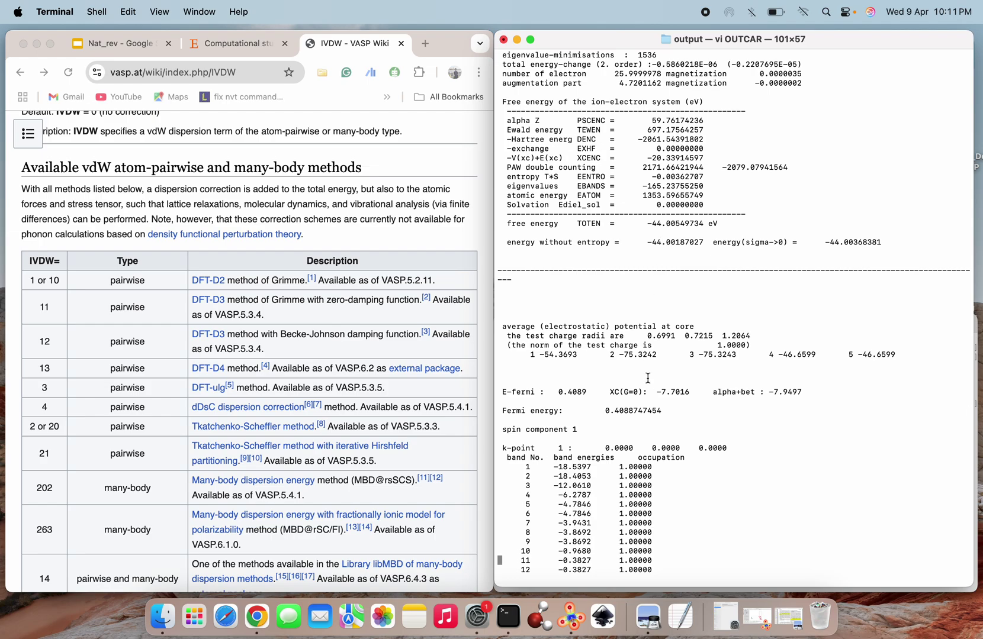
pyautogui.press('Up')
pyautogui.press('Up')
pyautogui.press('Up')
pyautogui.press('Up')
pyautogui.press('Up')
pyautogui.press('Up')
pyautogui.press('Up')
pyautogui.press('Up')
pyautogui.press('Up')
pyautogui.press('Up')
pyautogui.press('Up')
pyautogui.press('Up')
pyautogui.press('Up')
pyautogui.press('Up')
pyautogui.press('Up')
pyautogui.press('Up')
pyautogui.press('Up')
pyautogui.press('Up')
pyautogui.press('Up')
pyautogui.press('Up')
pyautogui.press('Up')
pyautogui.press('Up')
pyautogui.press('Up')
pyautogui.press('Up')
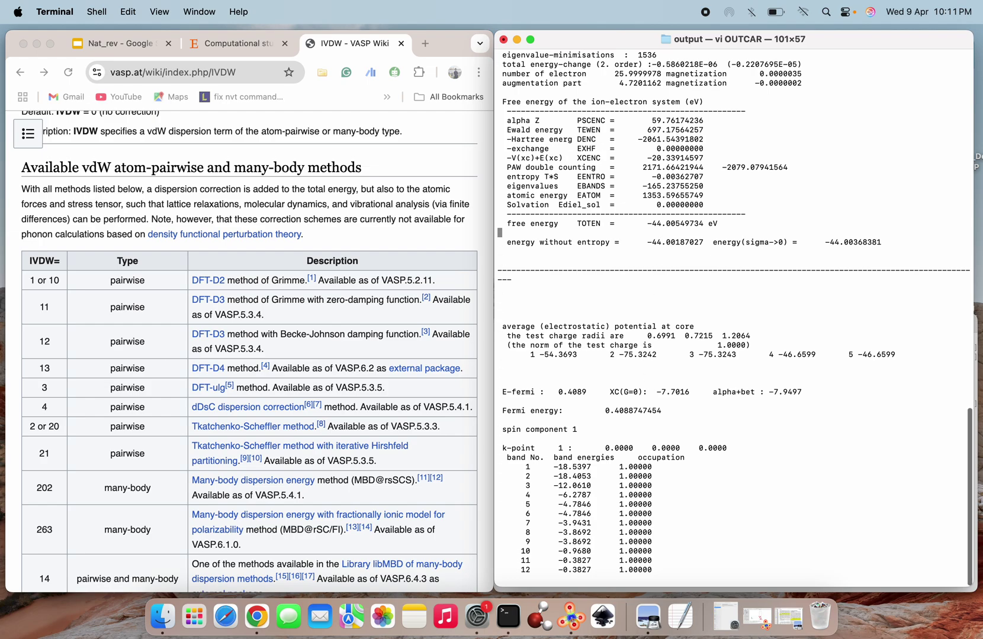
pyautogui.press('Up')
pyautogui.press('Up')
pyautogui.press('Up')
pyautogui.press('Up')
pyautogui.press('Up')
pyautogui.press('Up')
pyautogui.press('Up')
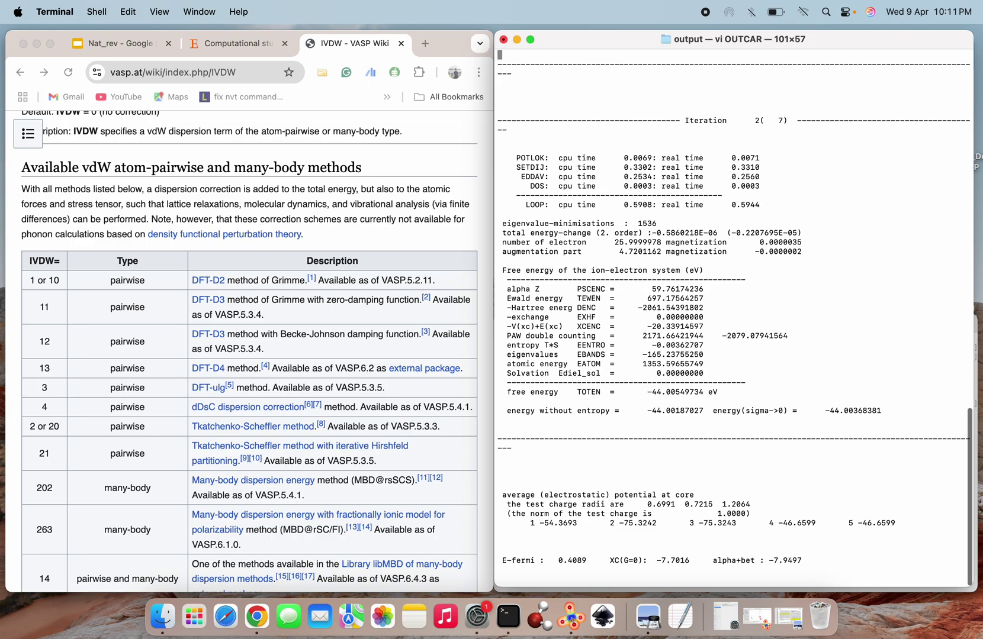
pyautogui.press('Up')
pyautogui.press('Up')
pyautogui.press('Up')
pyautogui.press('Up')
pyautogui.press('Up')
pyautogui.press('Up')
pyautogui.press('Up')
pyautogui.press('Up')
pyautogui.press('Up')
pyautogui.press('Up')
pyautogui.press('Up')
pyautogui.press('Up')
pyautogui.press('Up')
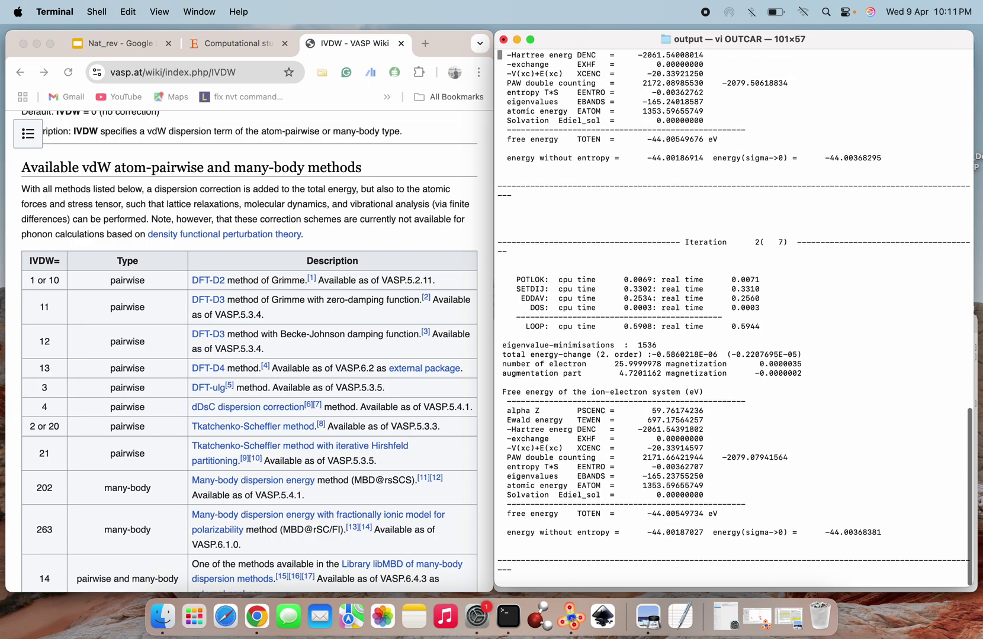
pyautogui.hotkey('shift', 'g')
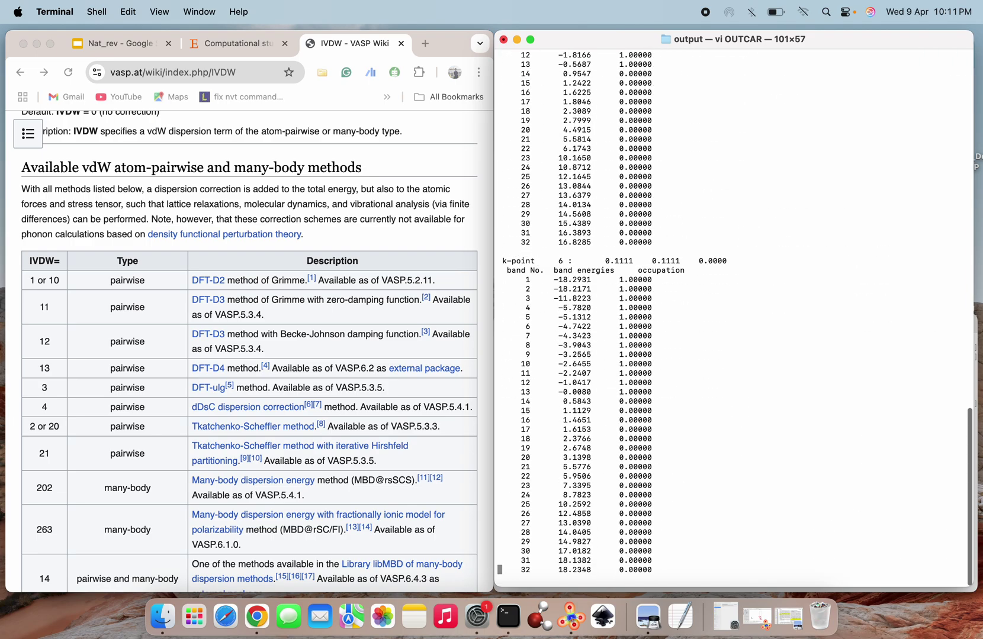
pyautogui.scroll(8, 733, 314)
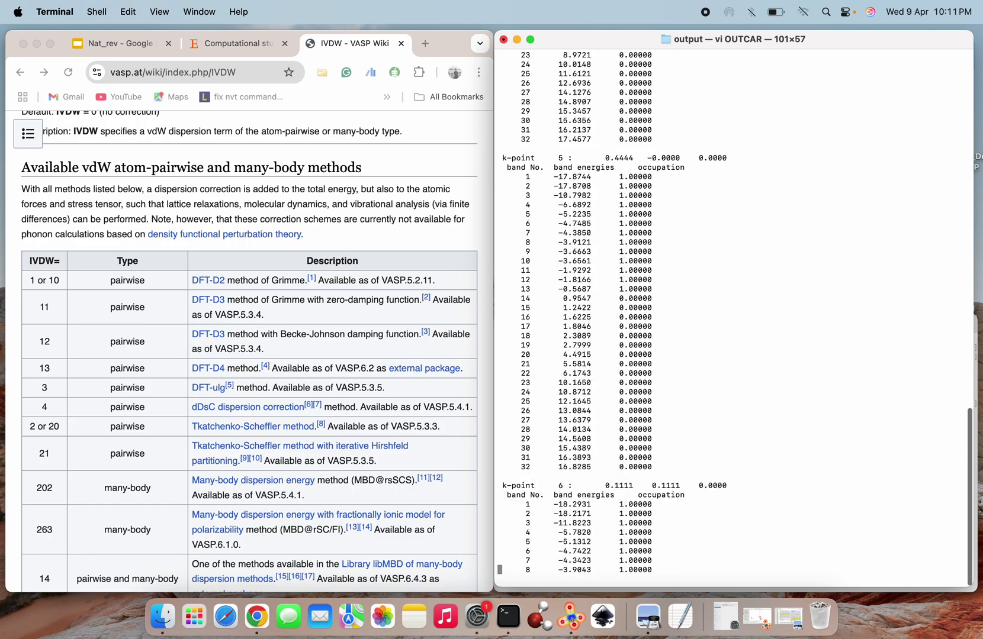
pyautogui.scroll(-20, 733, 314)
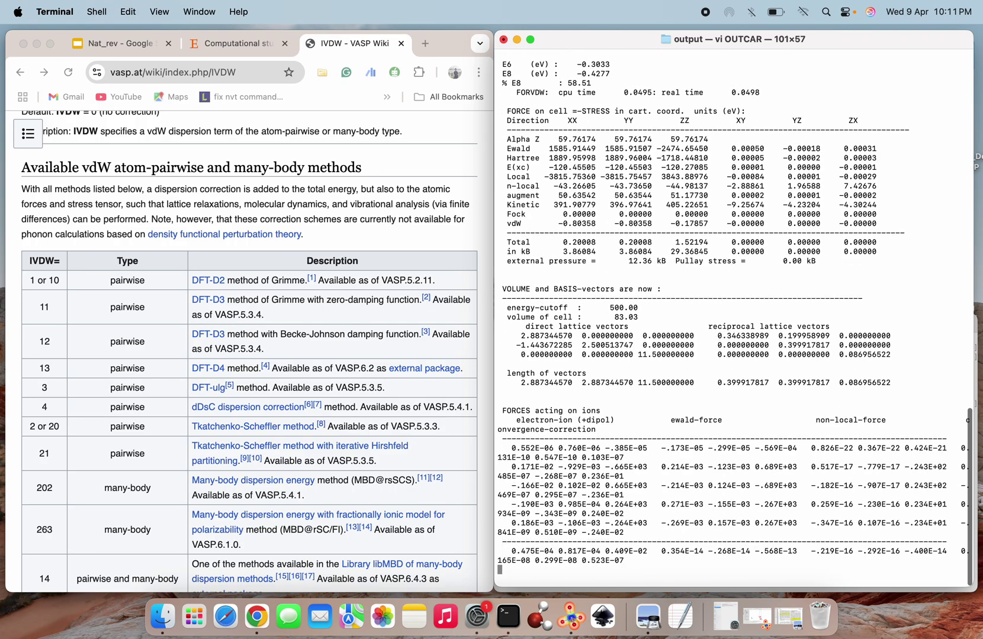
pyautogui.scroll(-1, 733, 307)
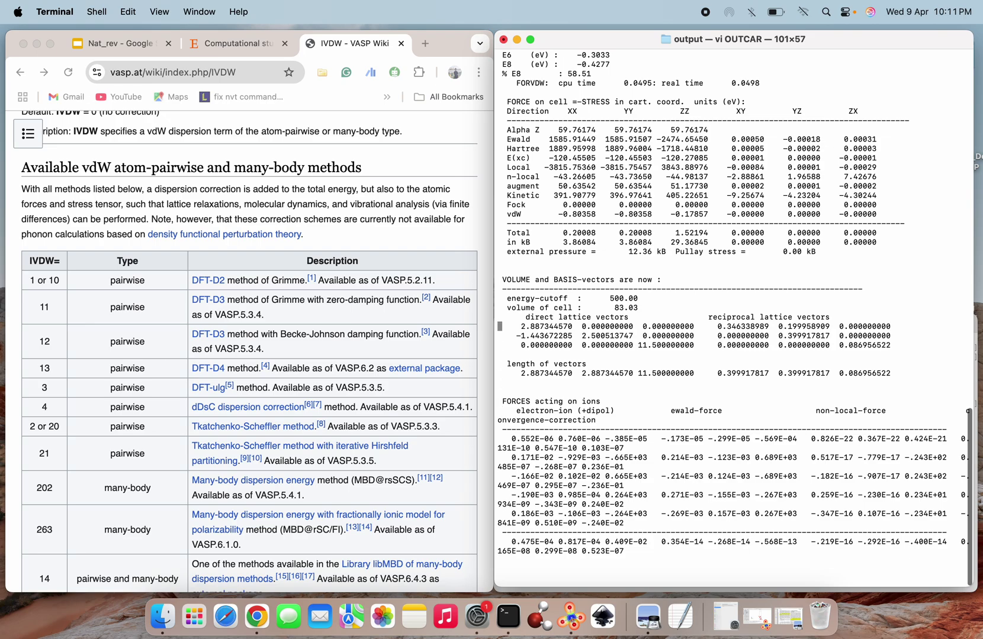
pyautogui.scroll(18, 733, 311)
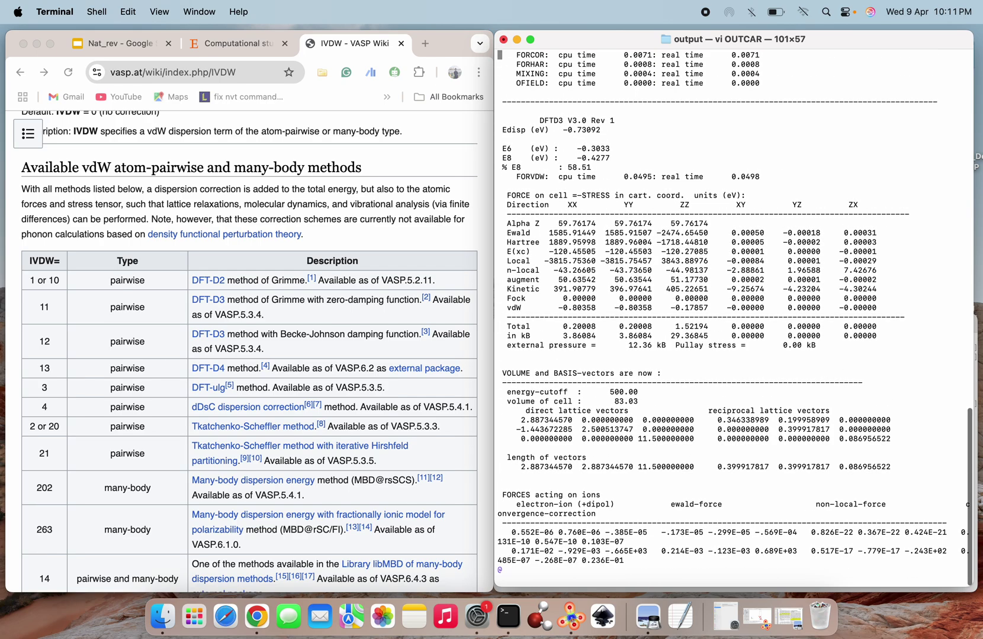
pyautogui.press('Down')
pyautogui.press('Down')
pyautogui.press('Down')
pyautogui.press('Down')
pyautogui.press('Down')
pyautogui.press('Down')
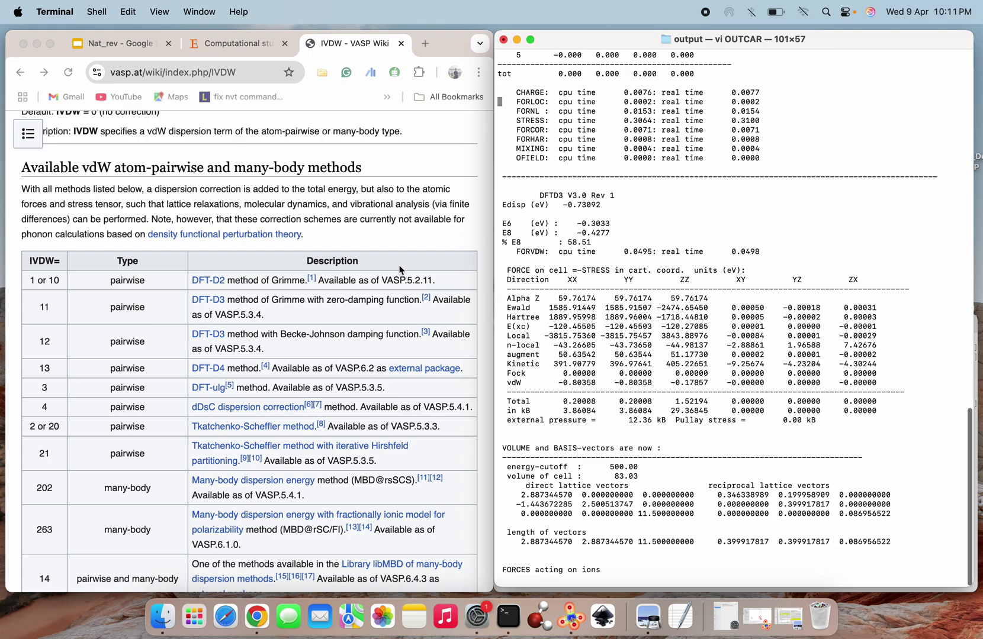
# Step: Open the DFT-D3 wiki page, then revisit OUTCAR's charge tables and return to E6 = -0.3033, E8 = -0.4277 eV
pyautogui.click(211, 302)
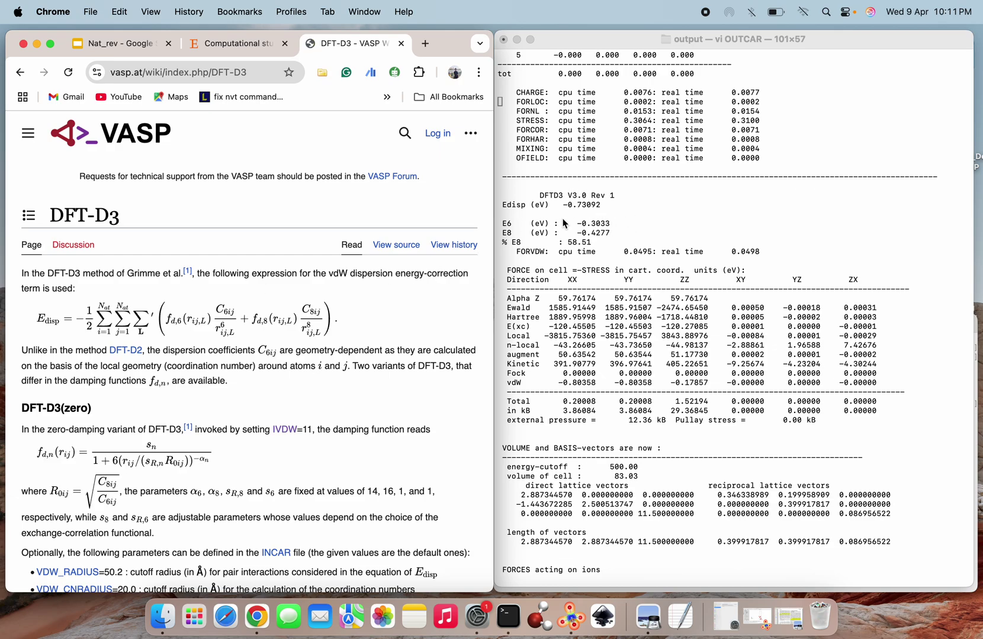
pyautogui.scroll(13, 598, 232)
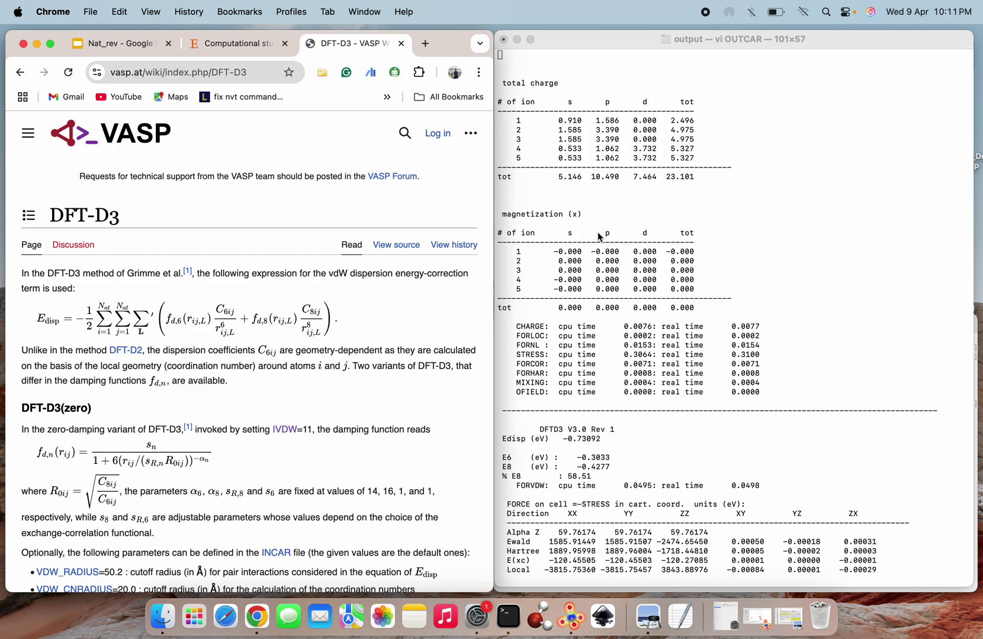
pyautogui.scroll(20, 598, 232)
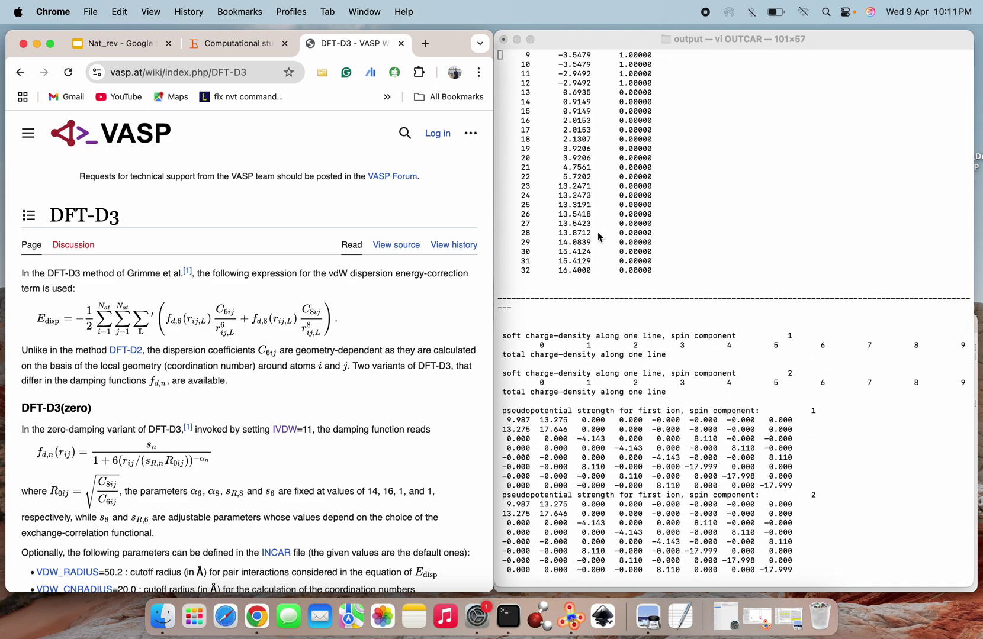
pyautogui.scroll(-11, 597, 232)
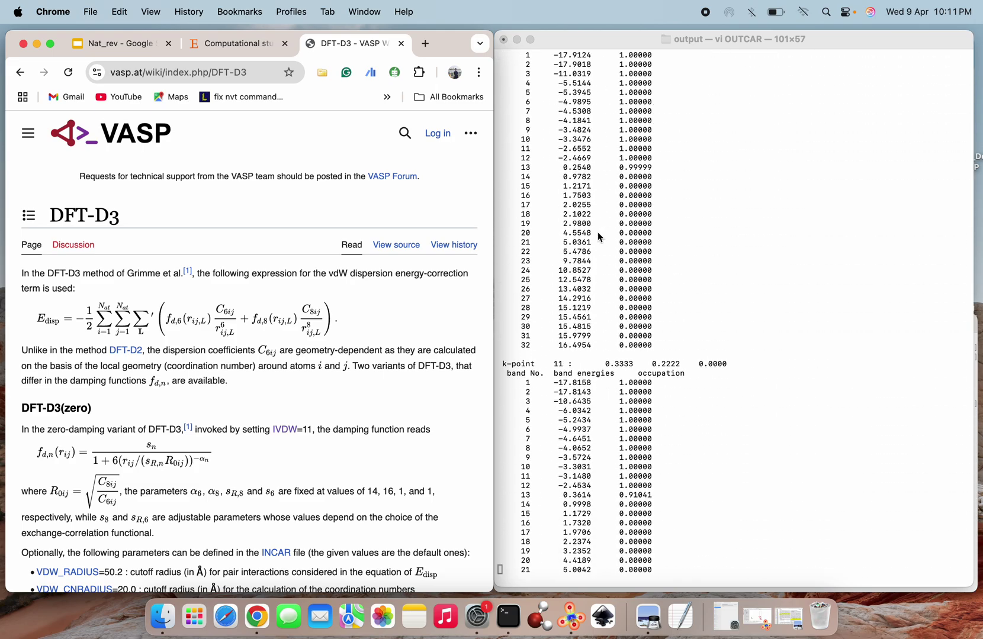
pyautogui.scroll(-20, 598, 233)
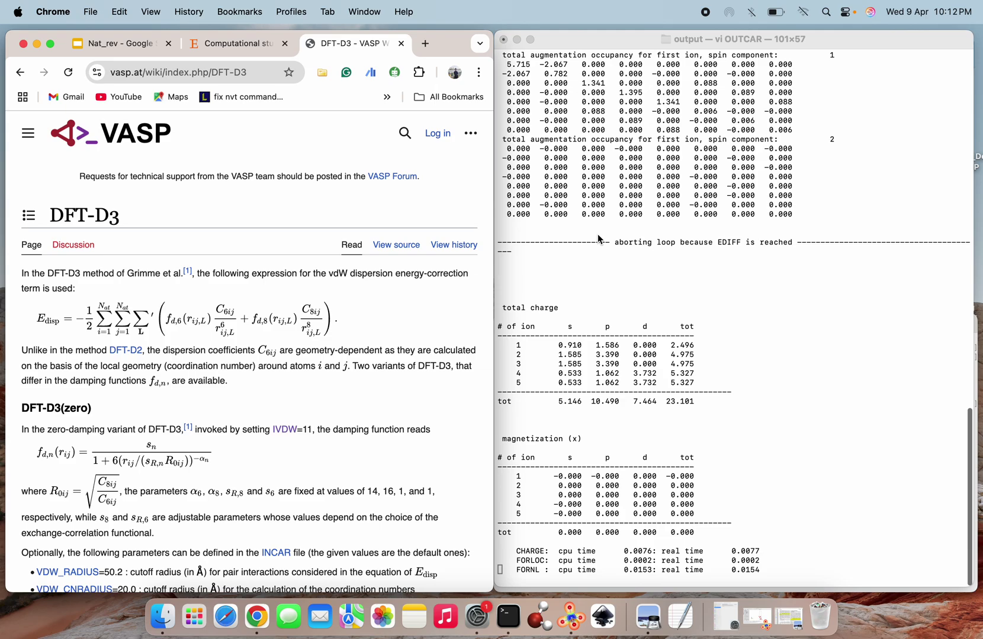
pyautogui.scroll(-17, 606, 305)
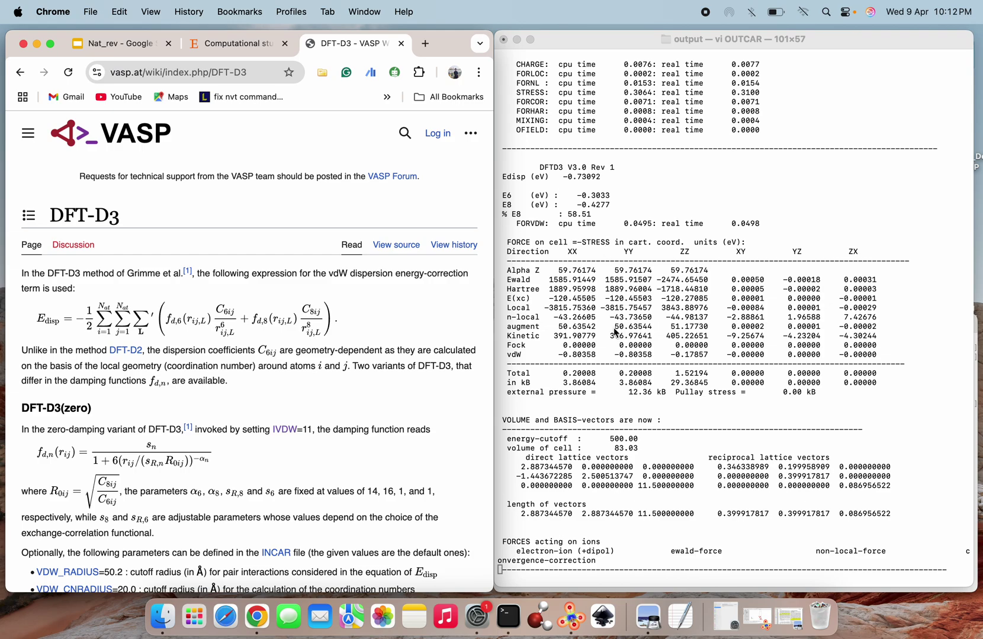
# Step: Scroll down through OUTCAR to the DFT-D3 dispersion energy output
pyautogui.scroll(-15, 615, 332)
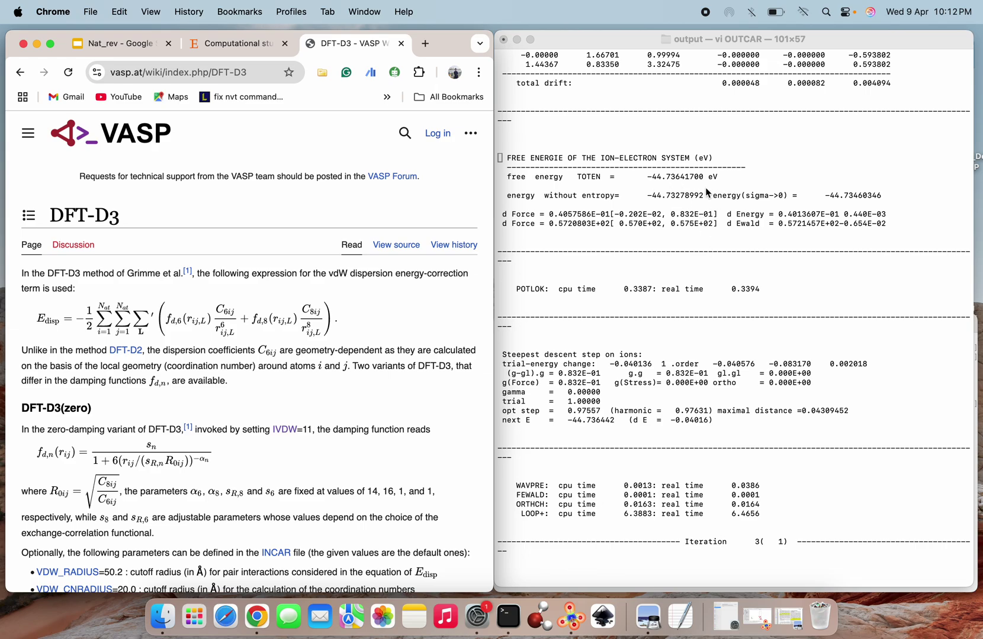
pyautogui.scroll(-20, 701, 356)
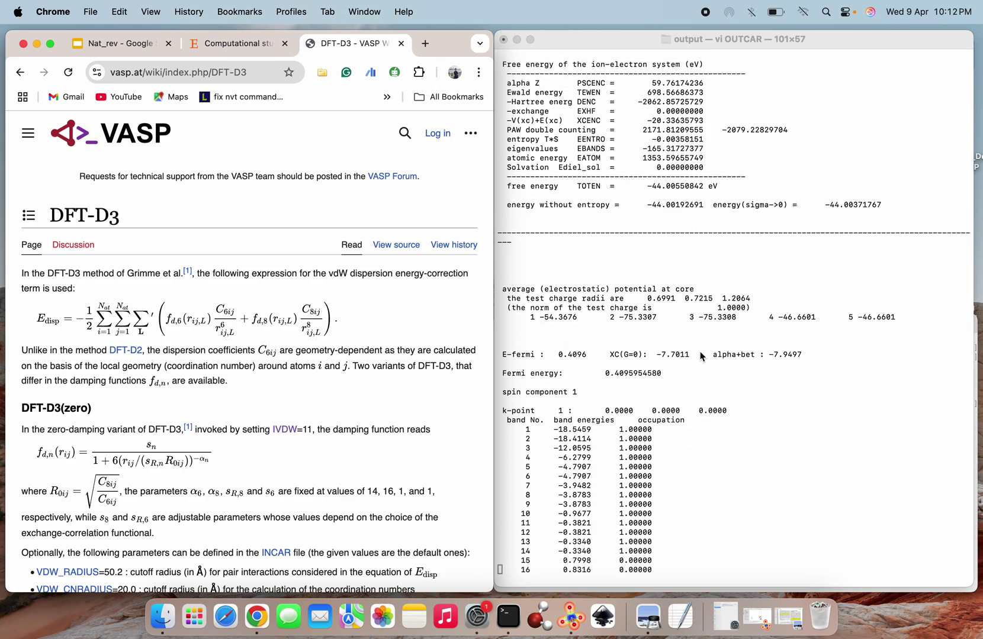
pyautogui.scroll(-20, 702, 355)
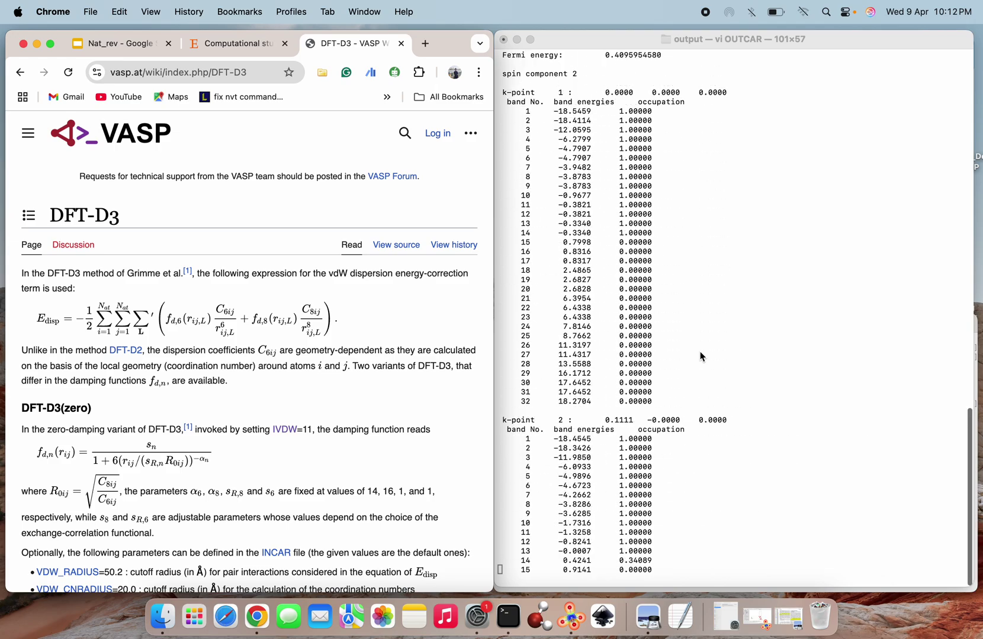
pyautogui.scroll(-20, 701, 355)
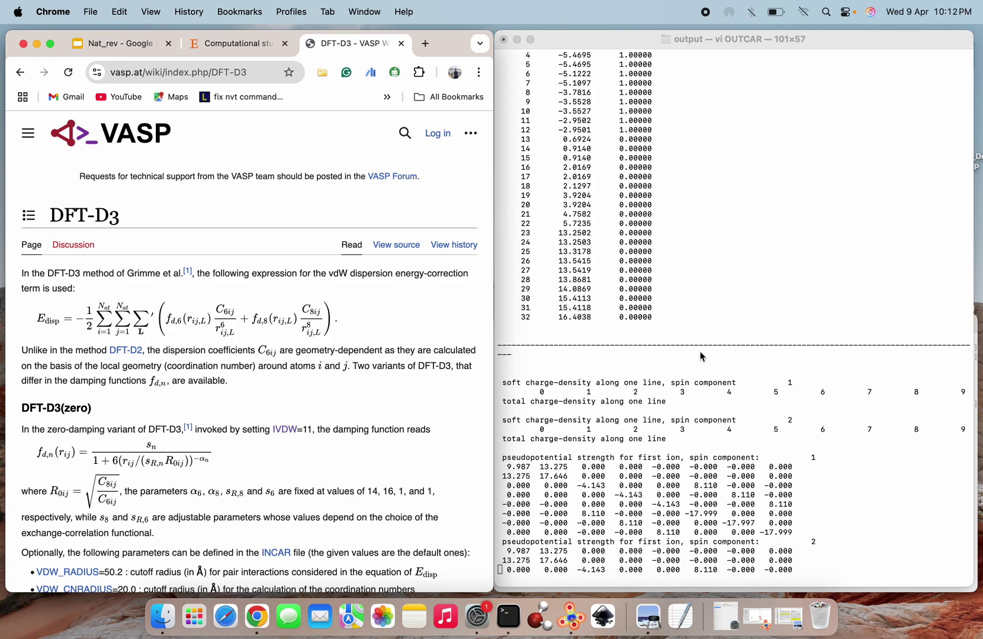
pyautogui.scroll(-4, 702, 355)
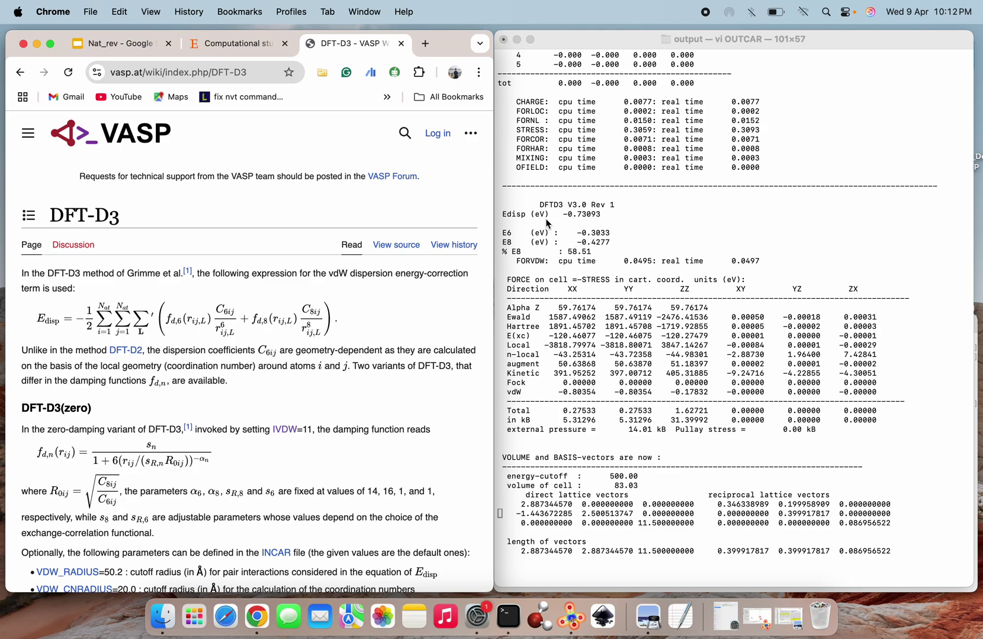
pyautogui.scroll(-20, 605, 339)
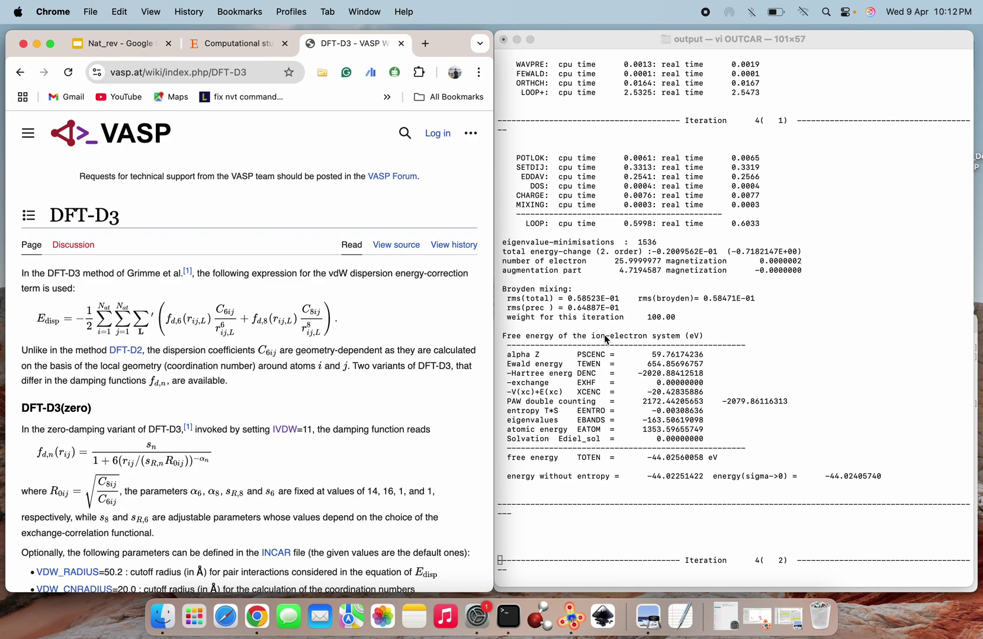
pyautogui.scroll(-20, 604, 339)
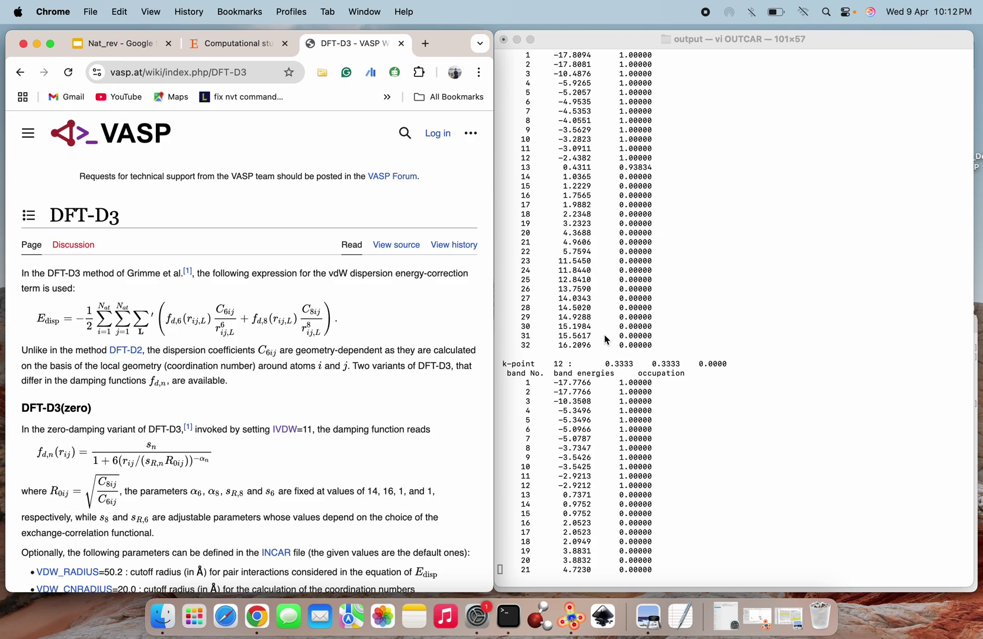
pyautogui.scroll(-20, 605, 336)
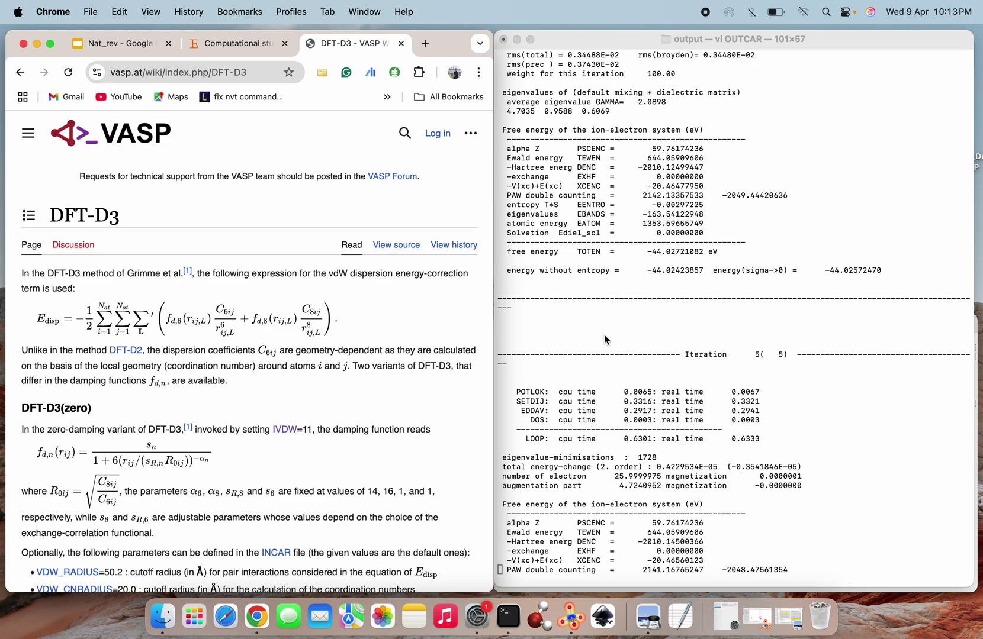
# Step: Check the final free energy, then settle on the job summary: 32.262 s CPU, 184116 kb memory
pyautogui.click(601, 364)
pyautogui.hotkey('ctrl', 'f')
pyautogui.hotkey('ctrl', 'f')
pyautogui.hotkey('ctrl', 'f')
pyautogui.hotkey('ctrl', 'f')
pyautogui.hotkey('ctrl', 'f')
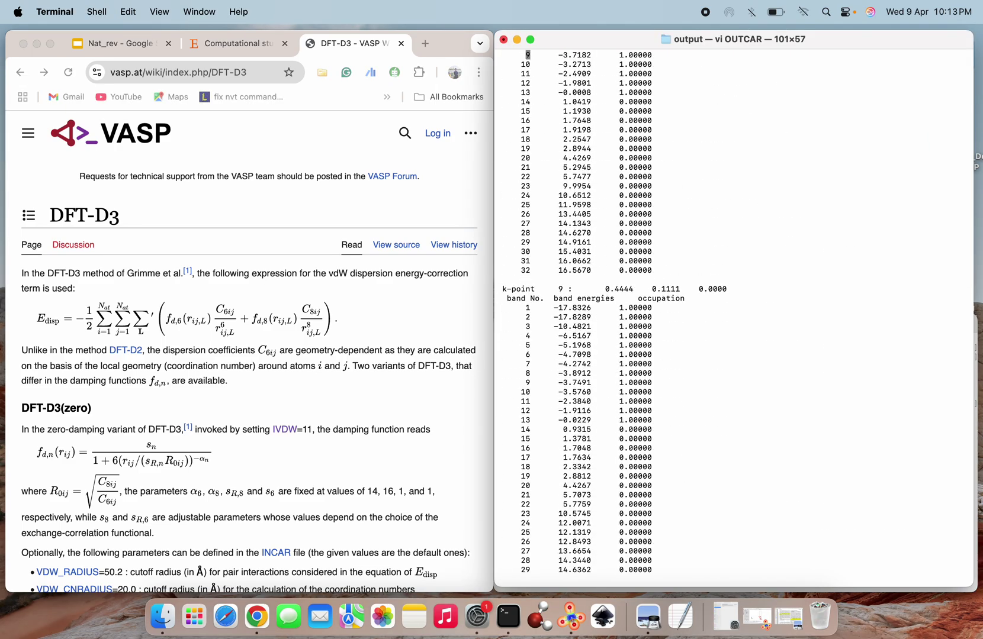
pyautogui.hotkey('shift', 'g')
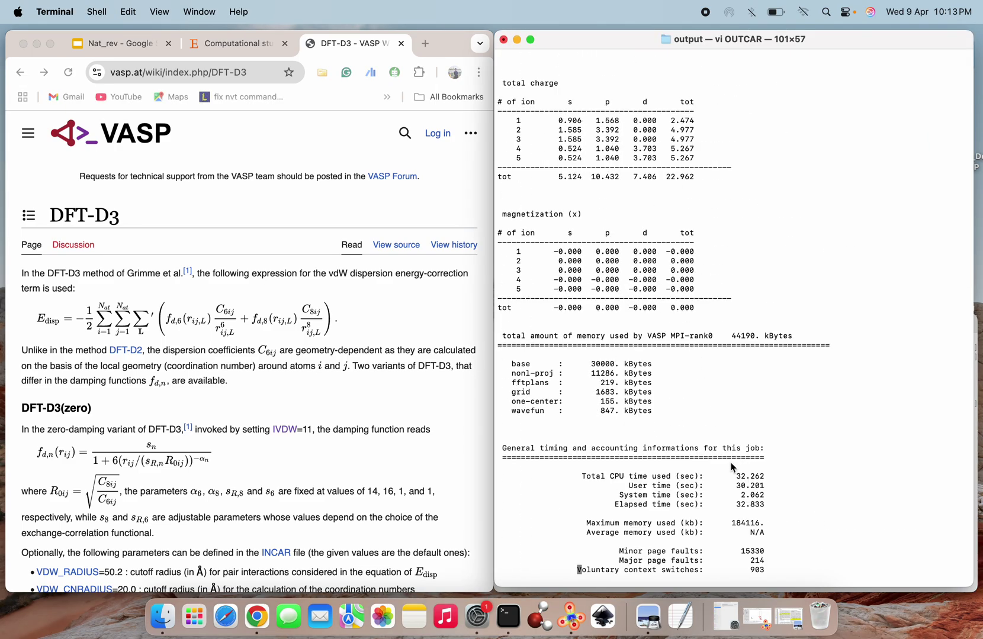
pyautogui.hotkey('ctrl', 'b')
pyautogui.hotkey('ctrl', 'b')
pyautogui.press('j')
pyautogui.press('j')
pyautogui.press('j')
pyautogui.press('j')
pyautogui.press('j')
pyautogui.press('j')
pyautogui.press('j')
pyautogui.press('j')
pyautogui.press('j')
pyautogui.press('j')
pyautogui.press('j')
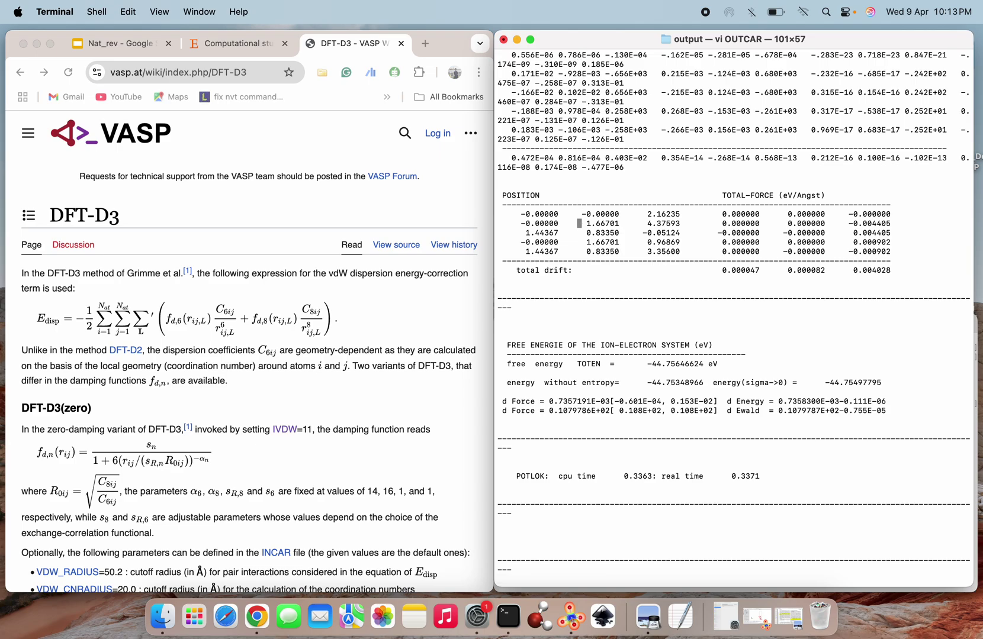
pyautogui.press('j')
pyautogui.press('j')
pyautogui.press('j')
pyautogui.press('j')
pyautogui.press('j')
pyautogui.press('j')
pyautogui.press('j')
pyautogui.press('j')
pyautogui.press('j')
pyautogui.press('j')
pyautogui.press('j')
pyautogui.press('j')
pyautogui.press('j')
pyautogui.press('j')
pyautogui.press('j')
pyautogui.press('j')
pyautogui.press('j')
pyautogui.press('j')
pyautogui.press('j')
pyautogui.hotkey('shift', 'g')
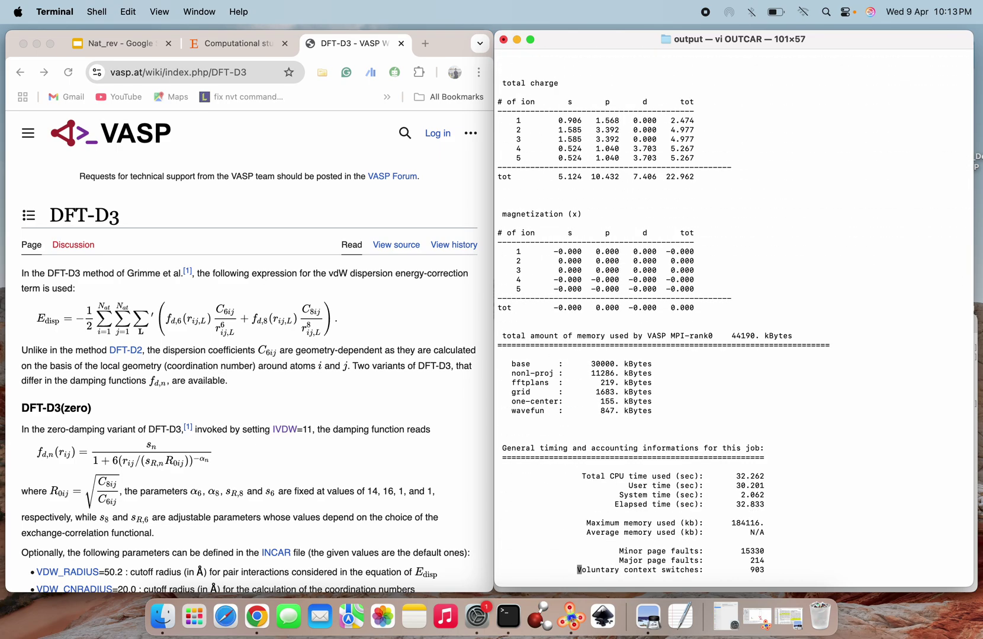
# Step: Quit OUTCAR without saving and open OSZICAR in vi
pyautogui.write(':q!')
pyautogui.press('Return')
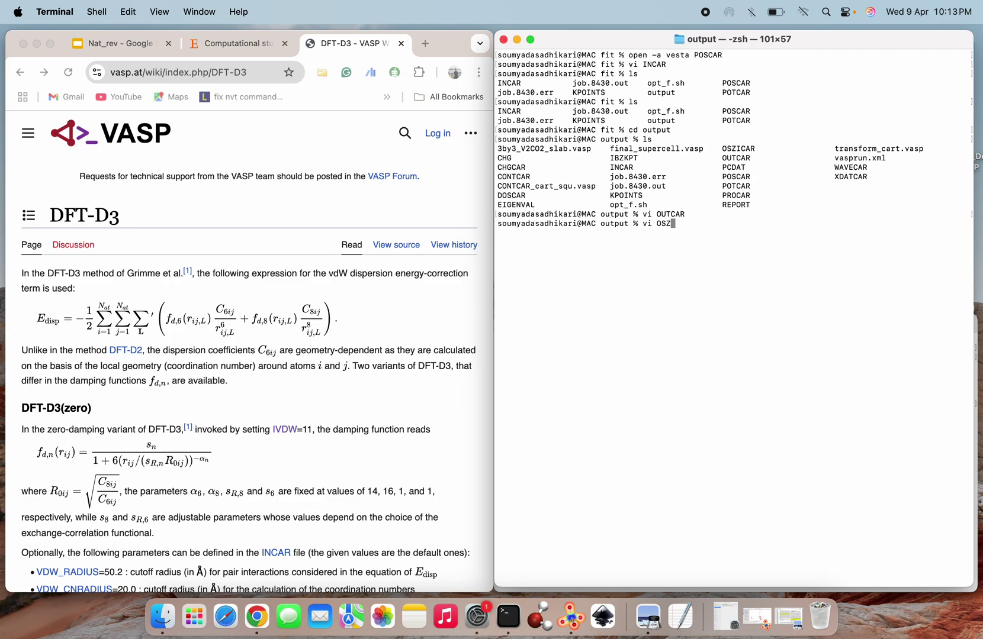
pyautogui.write('vi OSZ')
pyautogui.press('Tab')
pyautogui.press('Return')
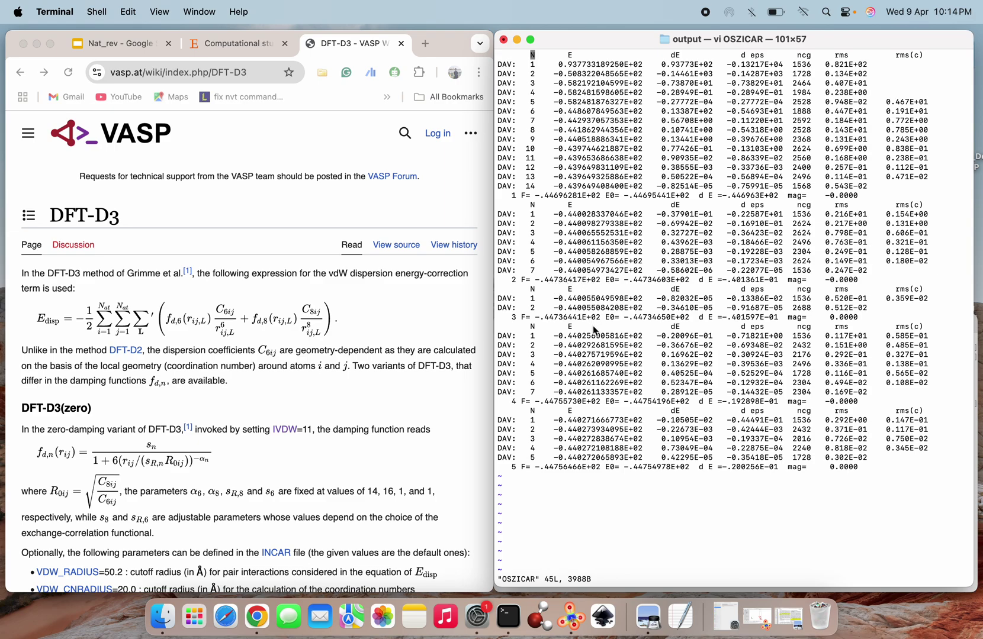
# Step: After reading the five ionic steps (final F = -.44756466E+02), quit OSZICAR and run ls
pyautogui.write(':q!')
pyautogui.press('Return')
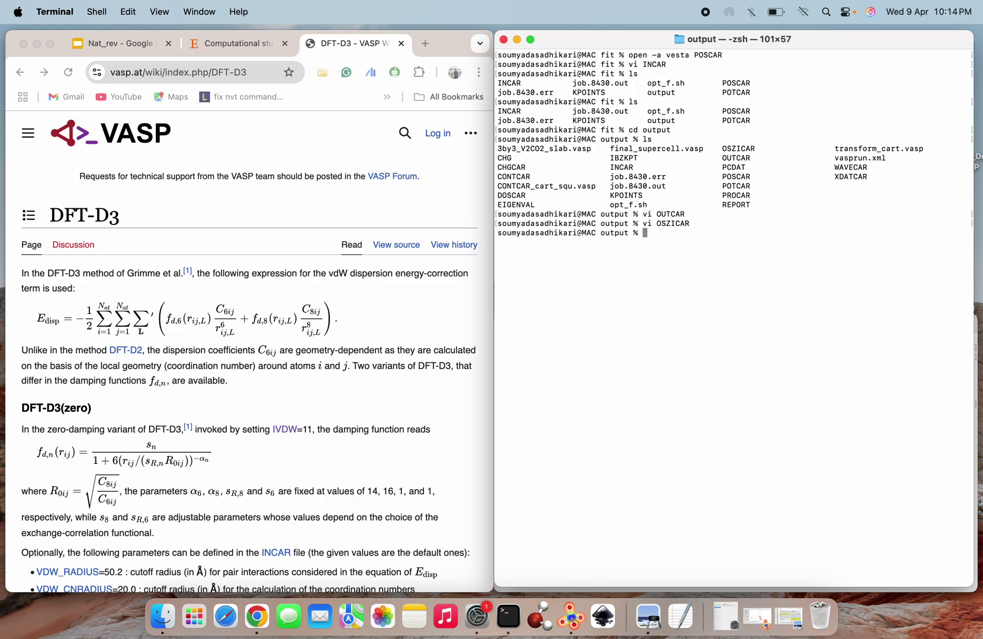
pyautogui.write('ls')
pyautogui.press('Return')
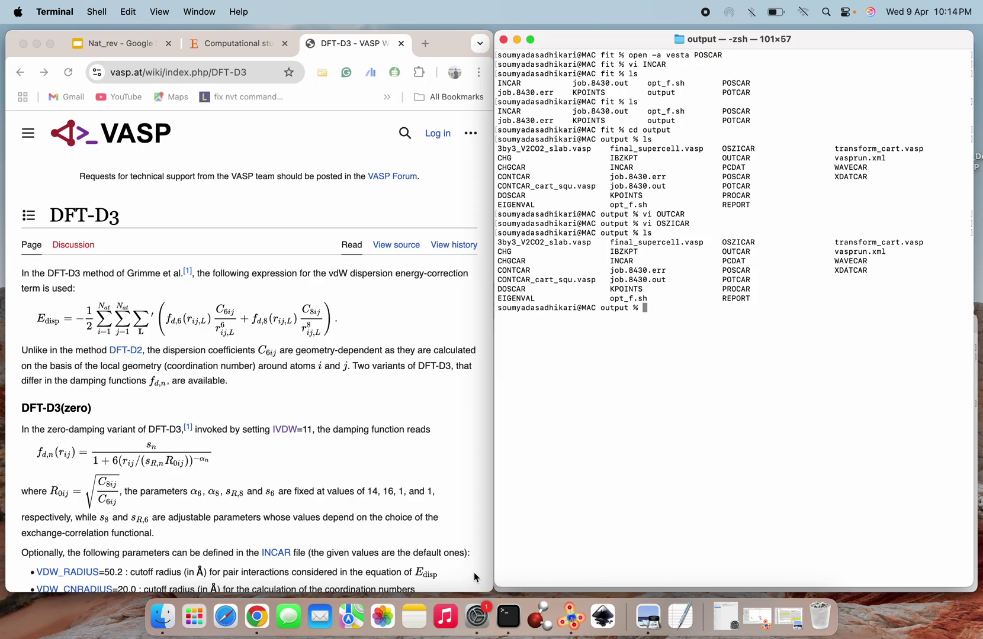
# Step: Restore the Nanoscale paper in Preview and scroll to page 5's vdW-ratio formula and Fig. 4
pyautogui.click(796, 619)
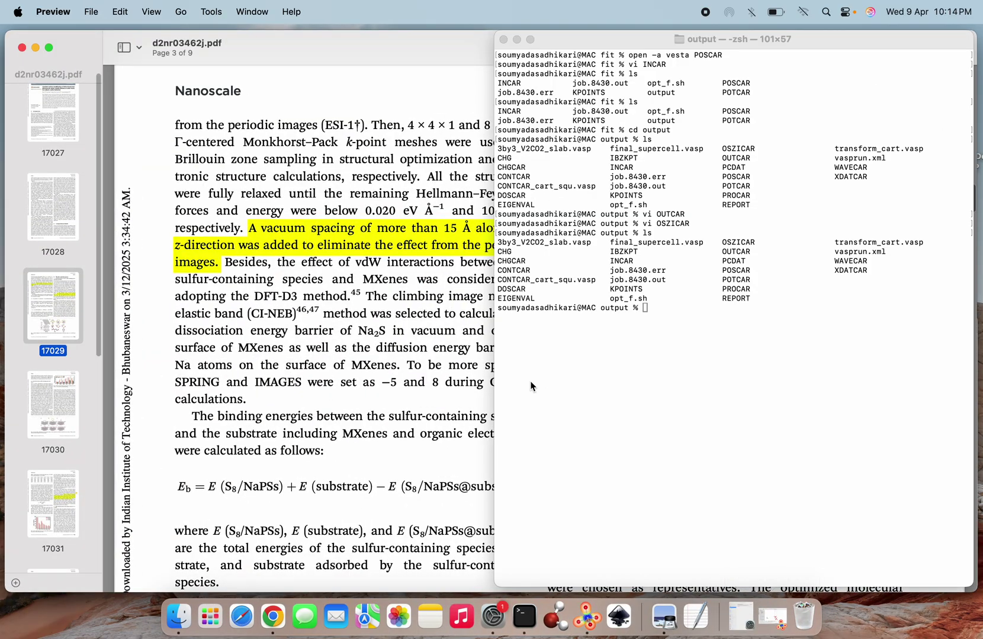
pyautogui.scroll(-15, 506, 381)
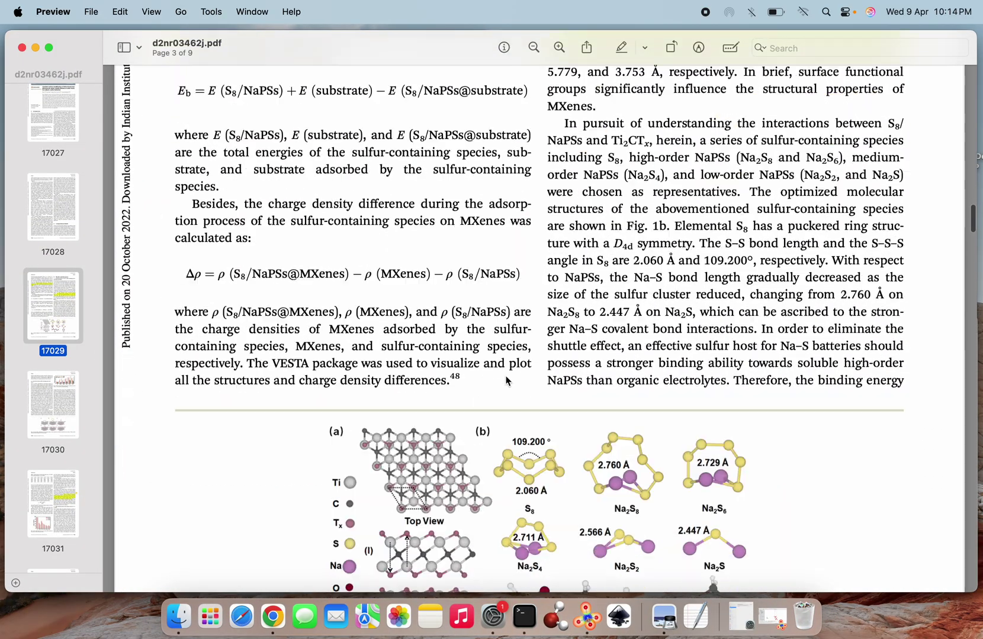
pyautogui.scroll(-20, 506, 381)
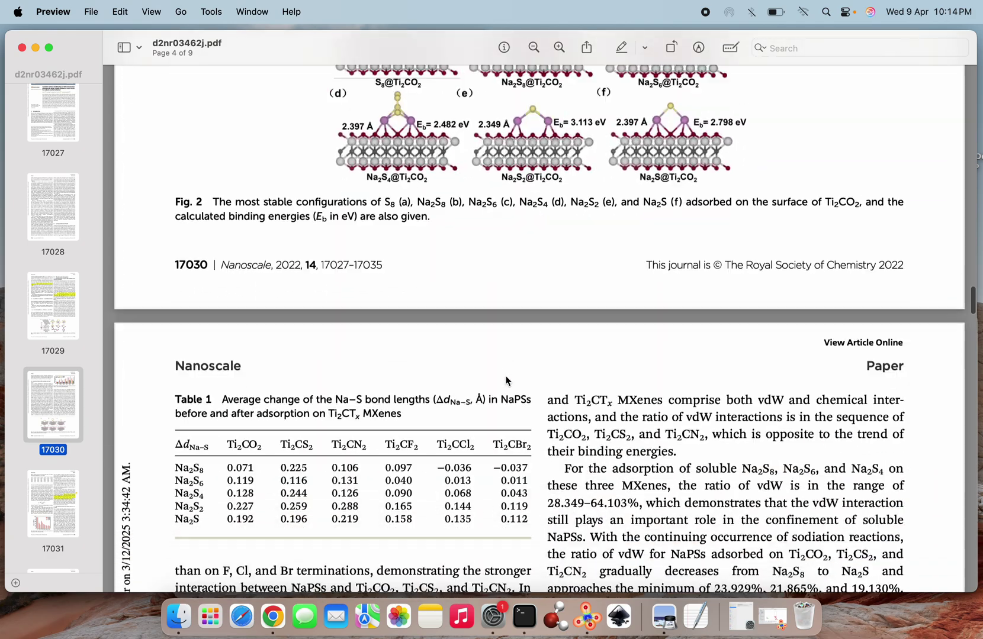
pyautogui.scroll(-5, 506, 380)
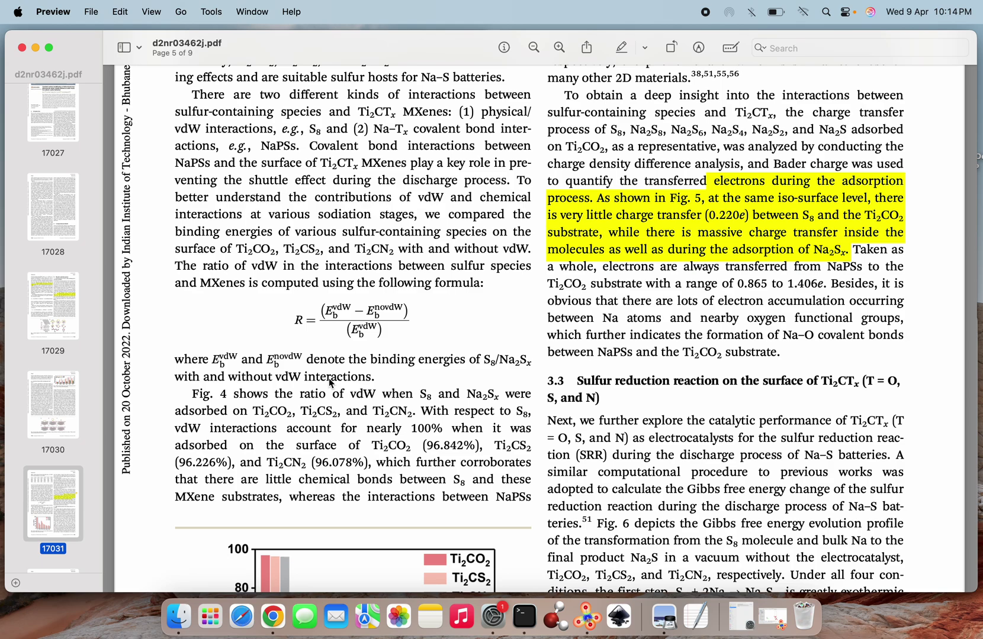
pyautogui.scroll(-2, 330, 383)
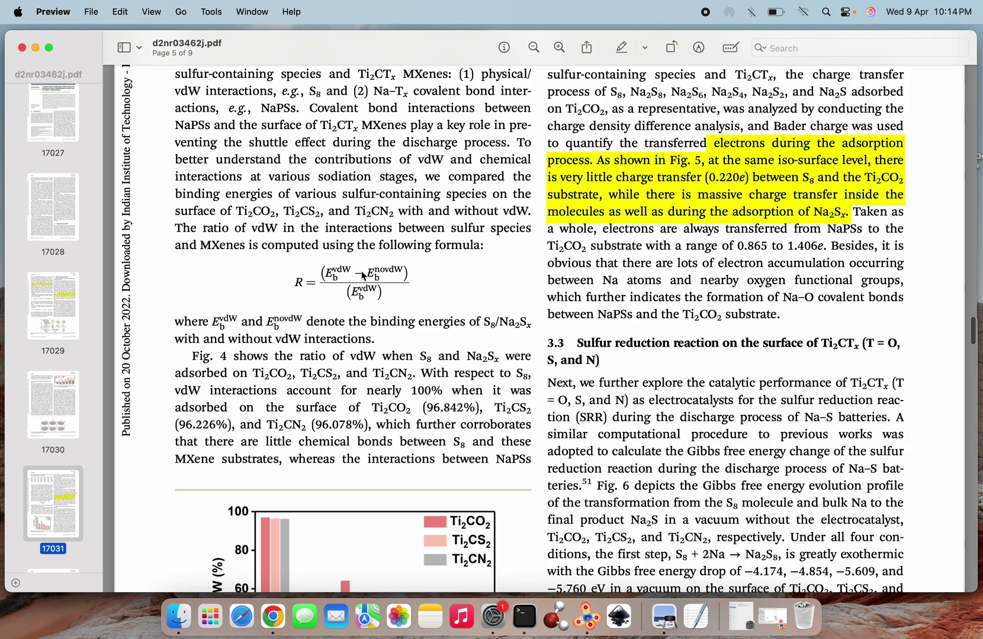
pyautogui.scroll(-4, 363, 320)
pyautogui.scroll(-5, 362, 321)
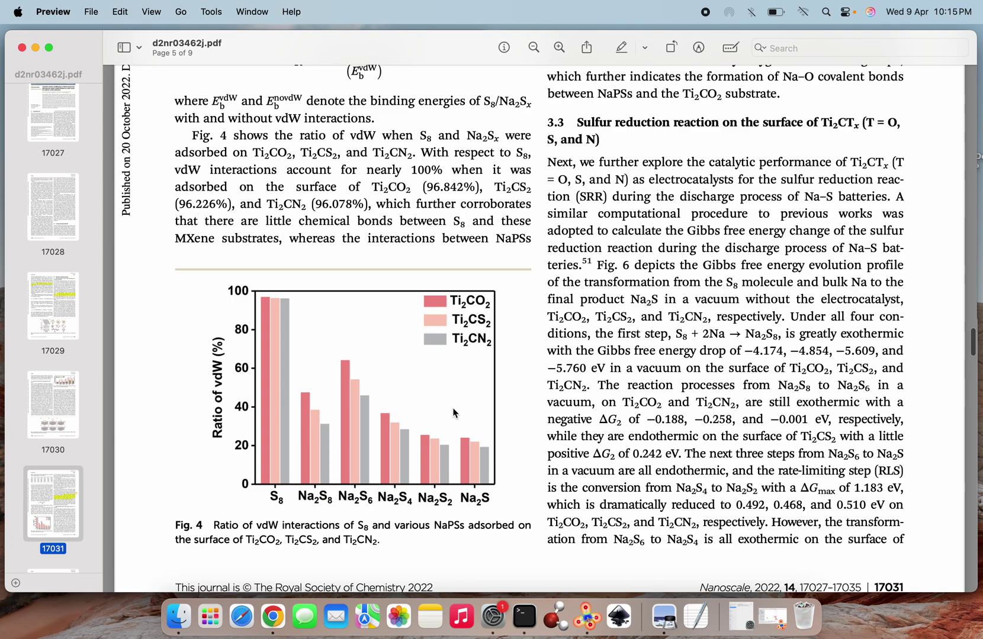
pyautogui.scroll(5, 453, 413)
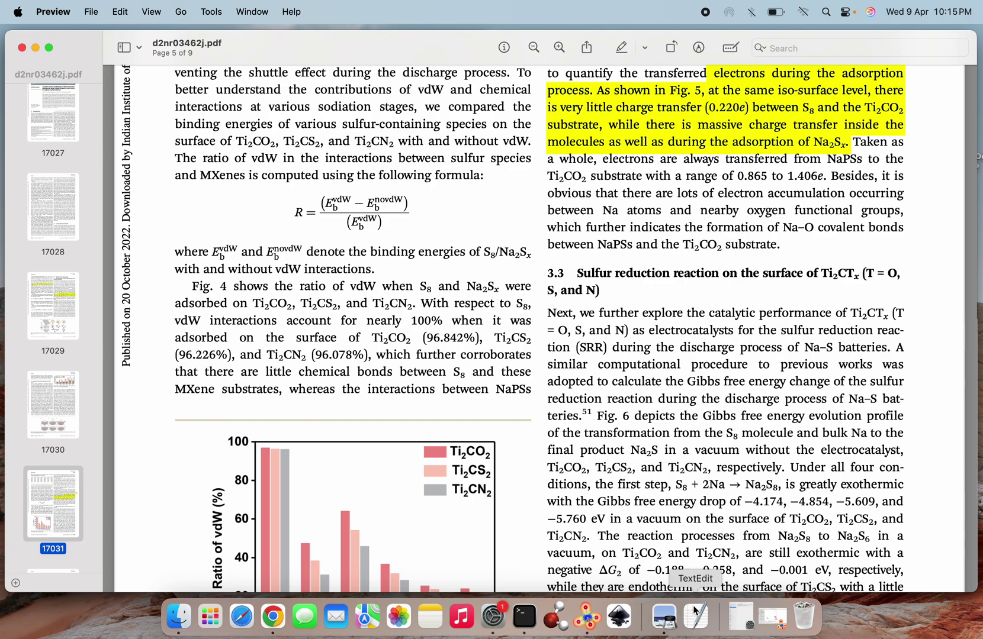
# Step: Back in Terminal, reopen INCAR in vi using the recalled vi INCAR command
pyautogui.click(525, 618)
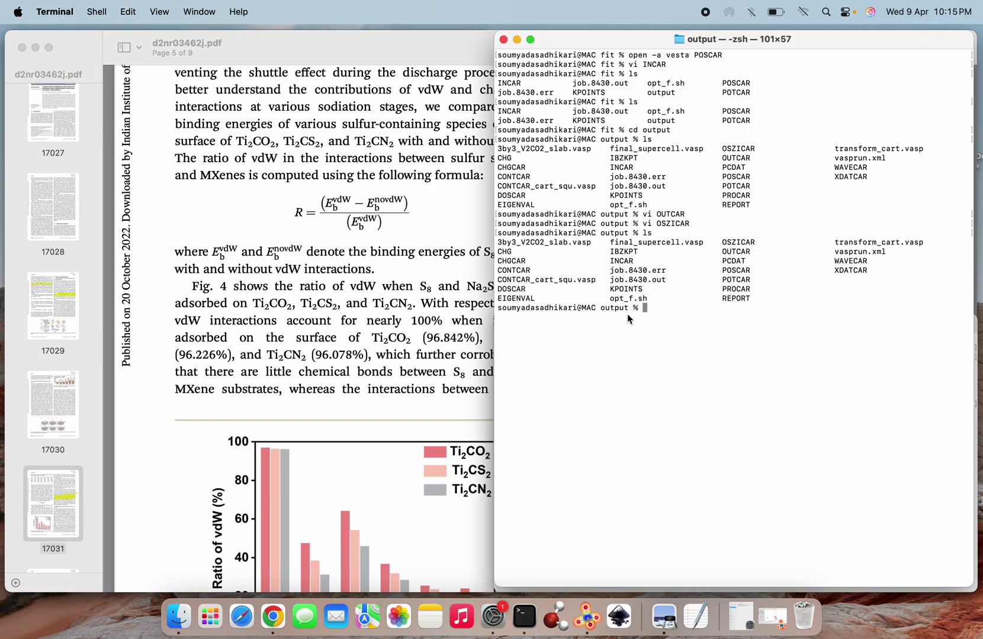
pyautogui.press('Up')
pyautogui.press('Up')
pyautogui.press('Up')
pyautogui.press('Down')
pyautogui.press('Down')
pyautogui.press('Up')
pyautogui.press('Down')
pyautogui.press('Up')
pyautogui.press('Up')
pyautogui.press('Up')
pyautogui.press('Up')
pyautogui.press('Up')
pyautogui.press('Up')
pyautogui.press('Up')
pyautogui.press('Return')
# Step: Prefix the LVDW and IVDW lines with # and save INCAR with :wq!
pyautogui.press('Down')
pyautogui.press('Down')
pyautogui.press('Down')
pyautogui.press('Down')
pyautogui.press('Down')
pyautogui.press('Down')
pyautogui.press('Down')
pyautogui.press('Down')
pyautogui.press('Down')
pyautogui.press('Down')
pyautogui.press('Down')
pyautogui.press('Down')
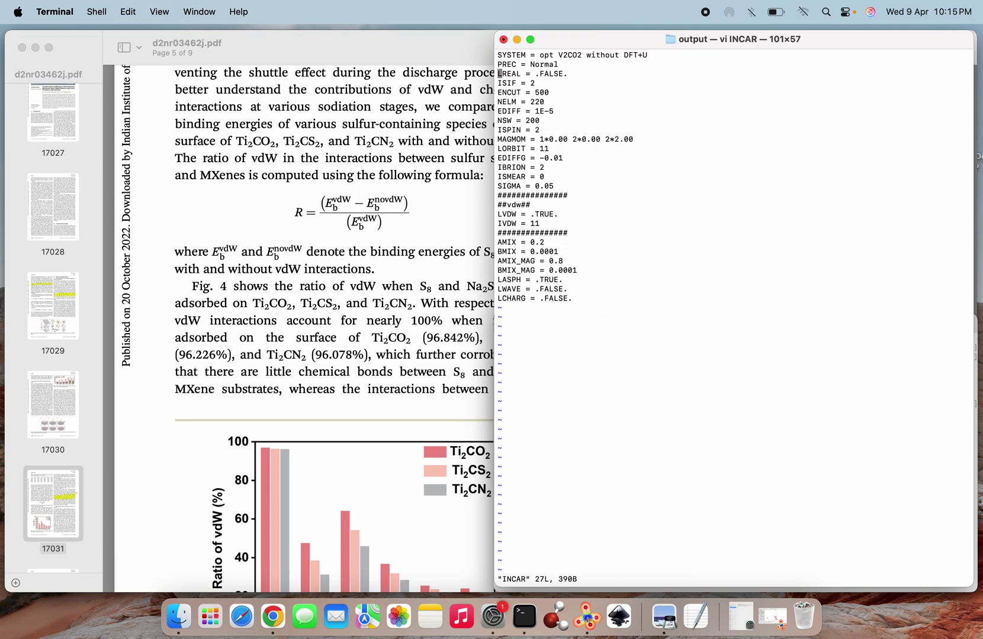
pyautogui.press('Down')
pyautogui.press('Down')
pyautogui.press('Down')
pyautogui.press('Down')
pyautogui.press('Down')
pyautogui.write('i')
pyautogui.write('#')
pyautogui.press('Down')
pyautogui.press('Left')
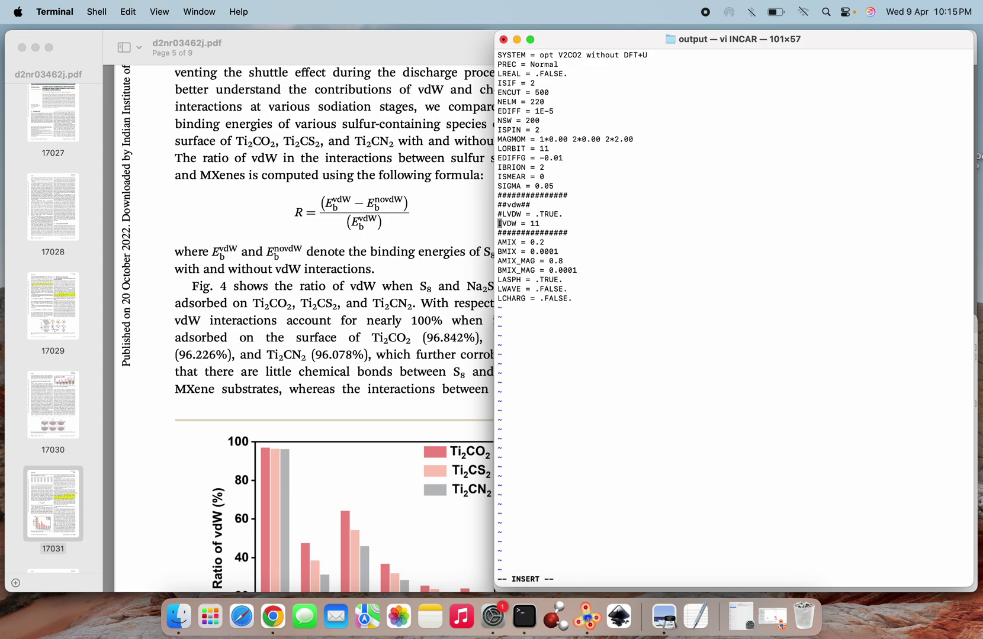
pyautogui.write('#')
pyautogui.press('Escape')
pyautogui.write(':wq!')
pyautogui.press('Return')
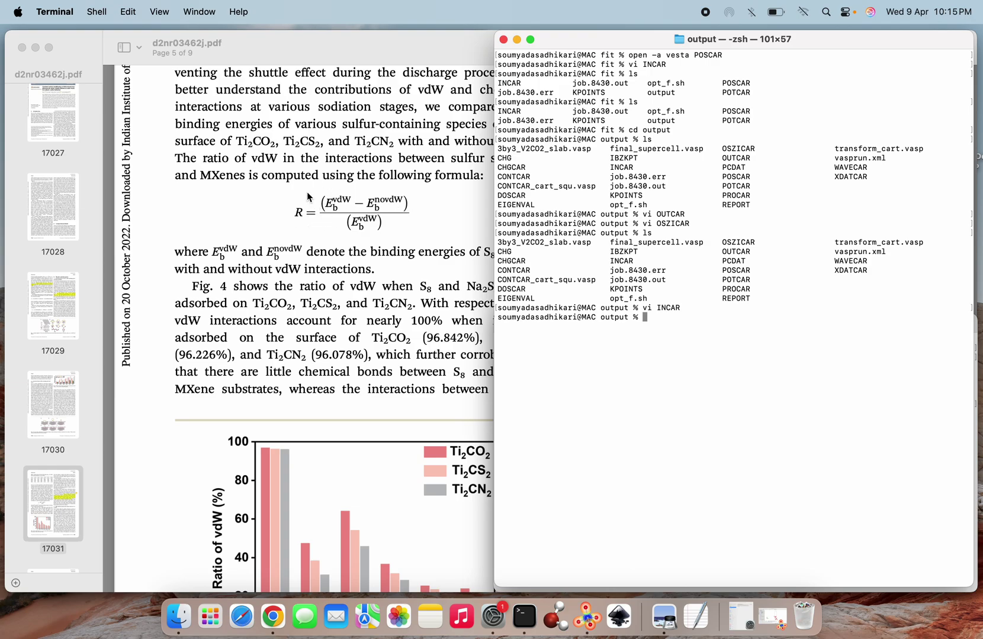
# Step: Review Fig. 4's vdW interaction ratios again, minimize Preview, and refocus Terminal
pyautogui.click(394, 375)
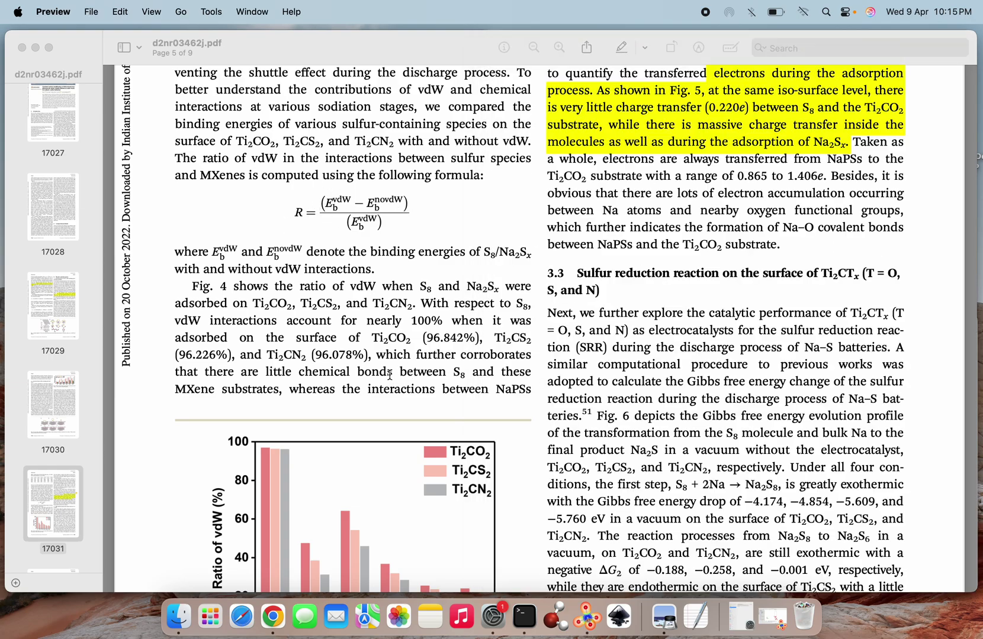
pyautogui.scroll(-4, 389, 375)
pyautogui.scroll(5, 390, 374)
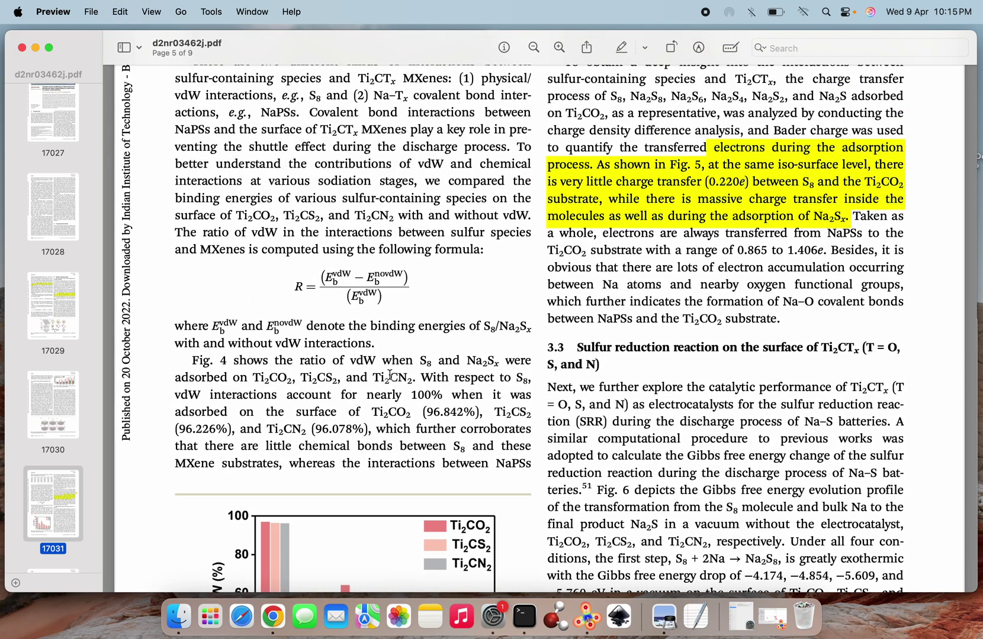
pyautogui.scroll(-4, 390, 374)
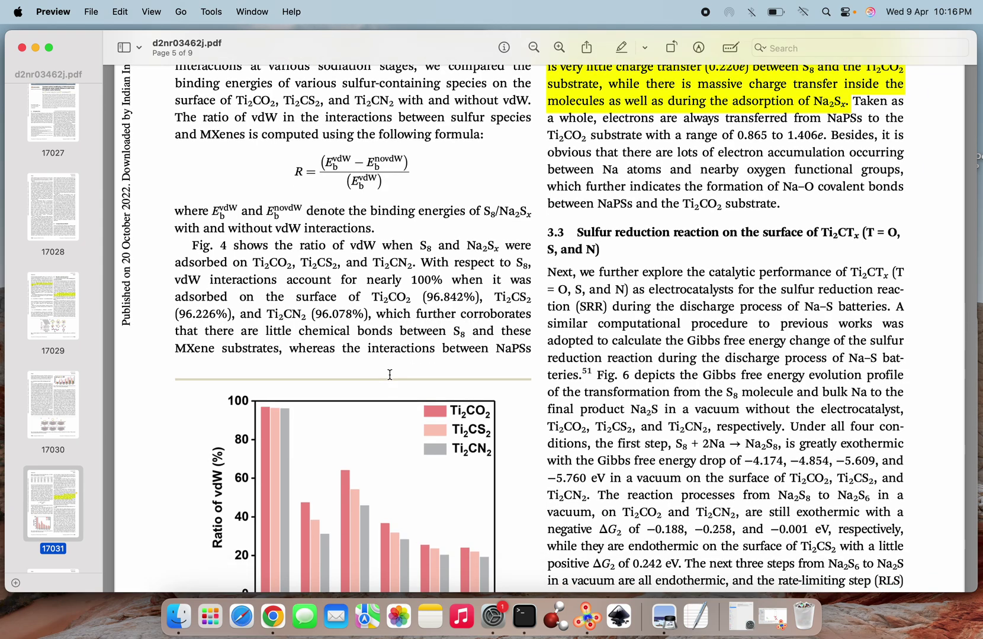
pyautogui.click(37, 47)
pyautogui.click(655, 393)
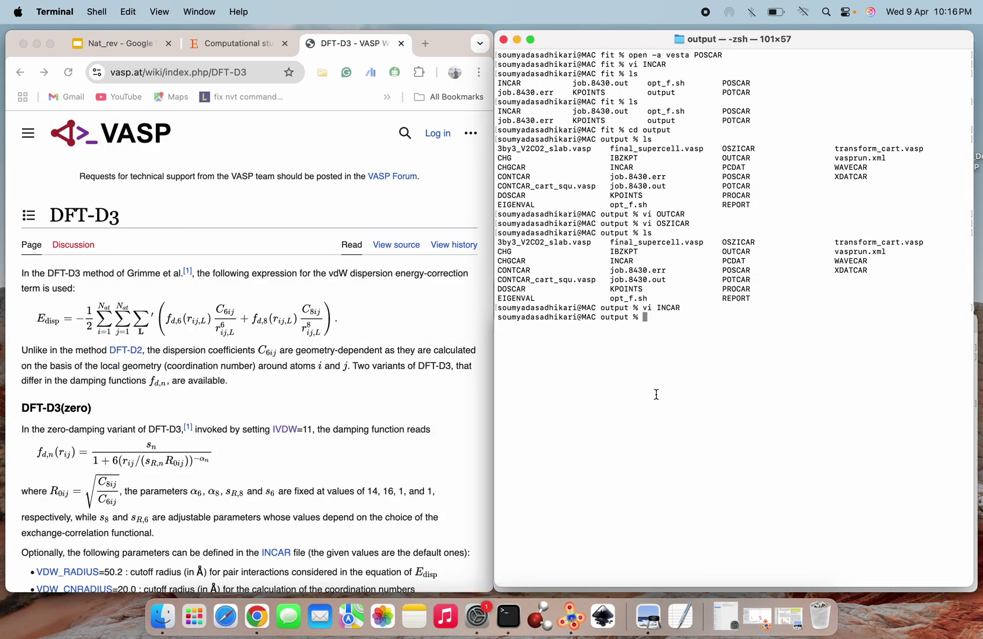